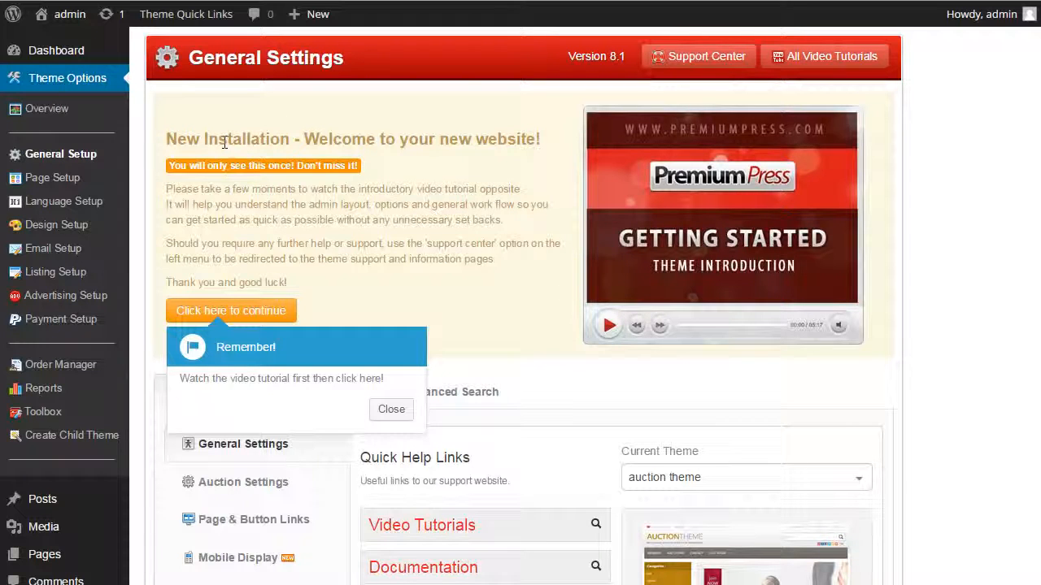
Step: Open the Theme Options overview and the main dashboard, and look over the theme-related sections of the admin navigation
left_click(68, 86)
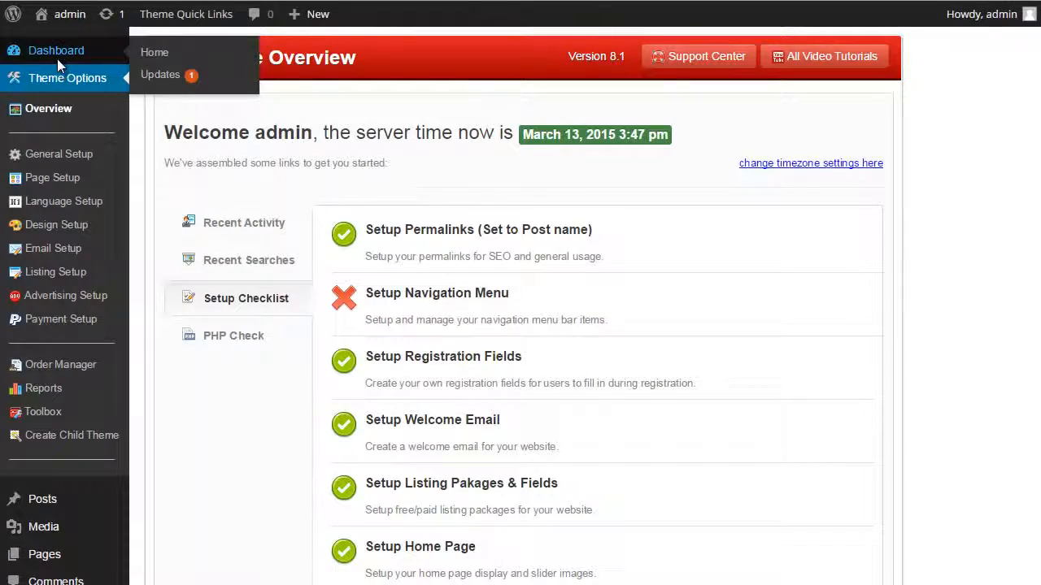
left_click(58, 64)
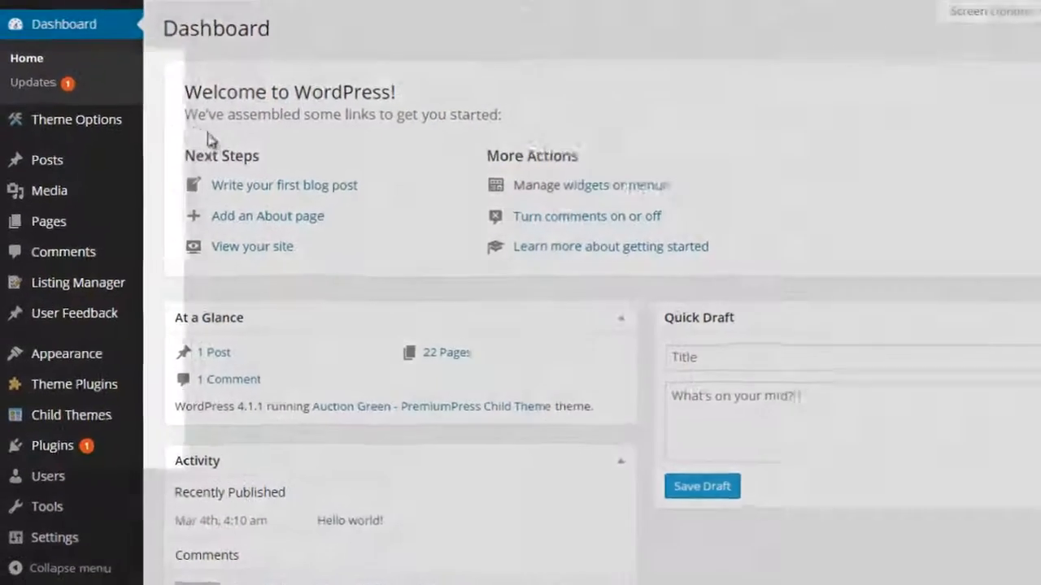
mouse_move(60, 125)
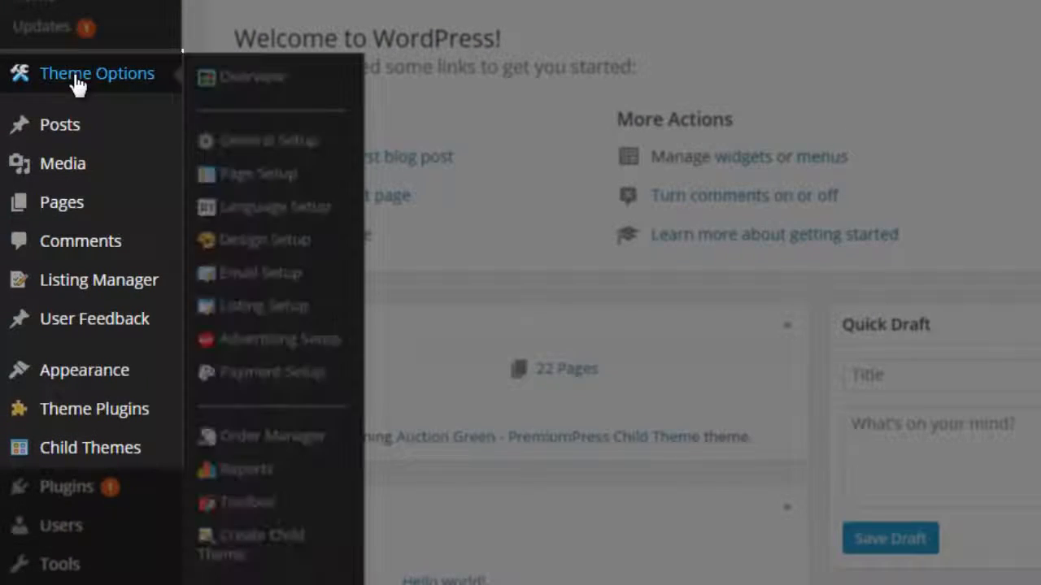
scroll(553, 163, "down", 2)
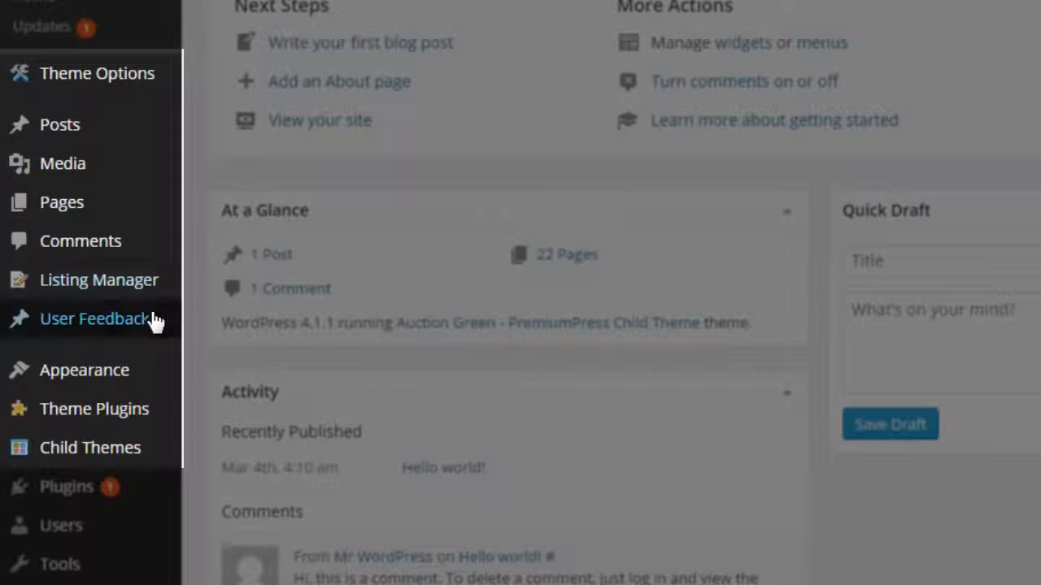
mouse_move(116, 298)
scroll(209, 195, "down", 2)
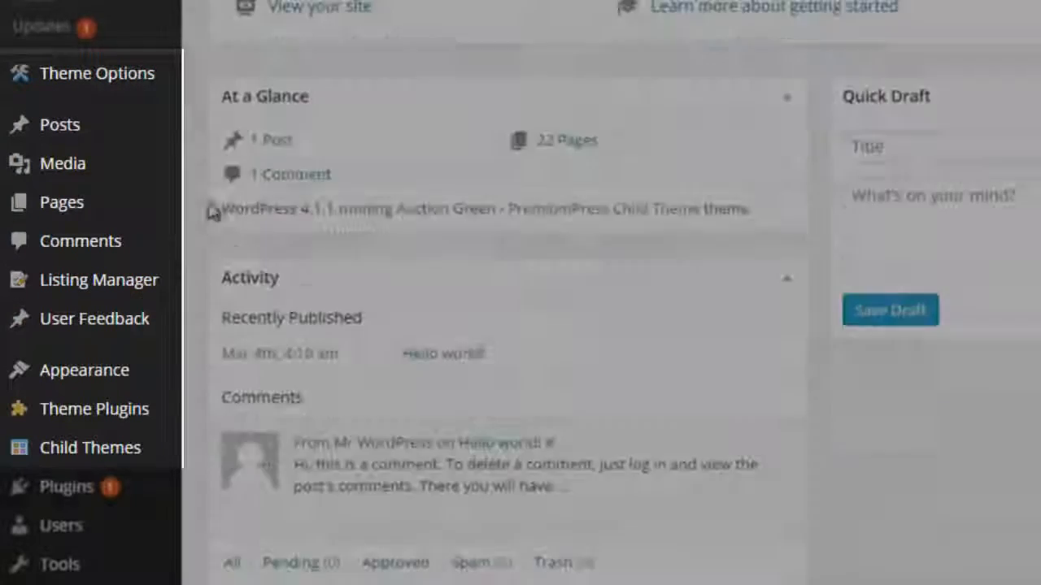
mouse_move(134, 325)
scroll(138, 333, "down", 2)
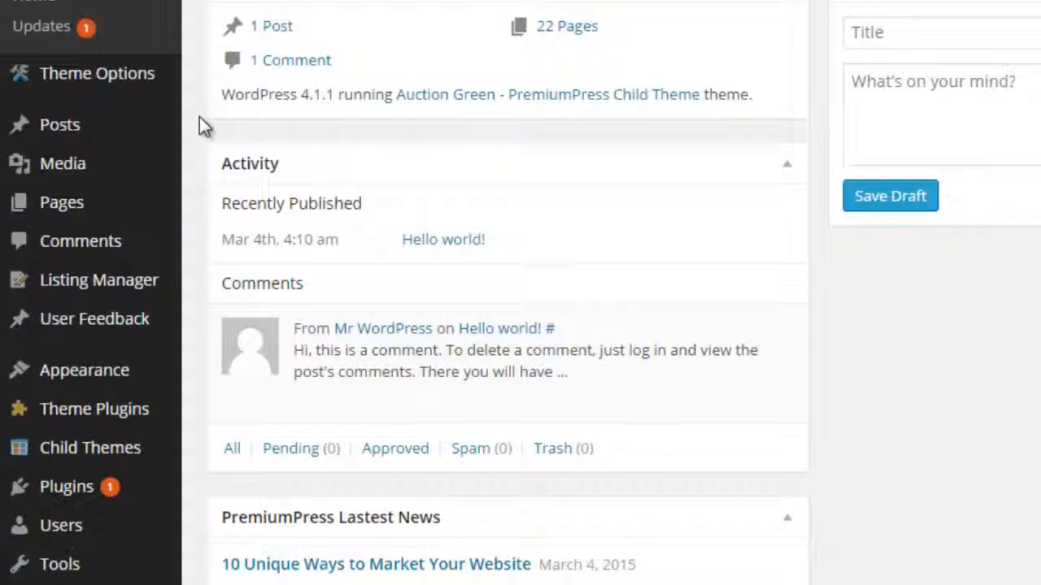
mouse_move(146, 77)
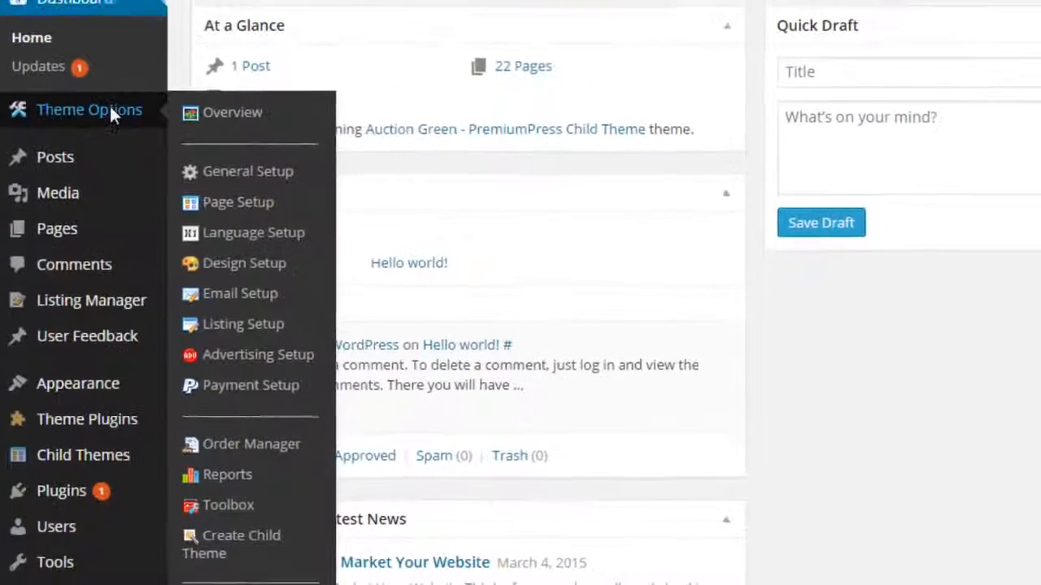
Step: Open the Theme Options overview and the Listing Manager to look over the setup pages and example listings
left_click(109, 104)
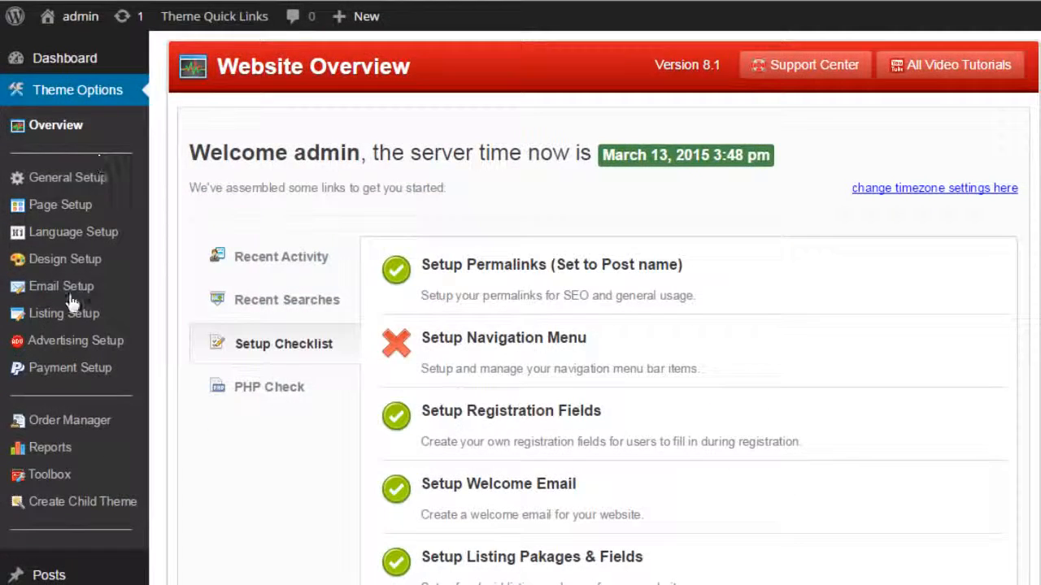
scroll(208, 490, "down", 3)
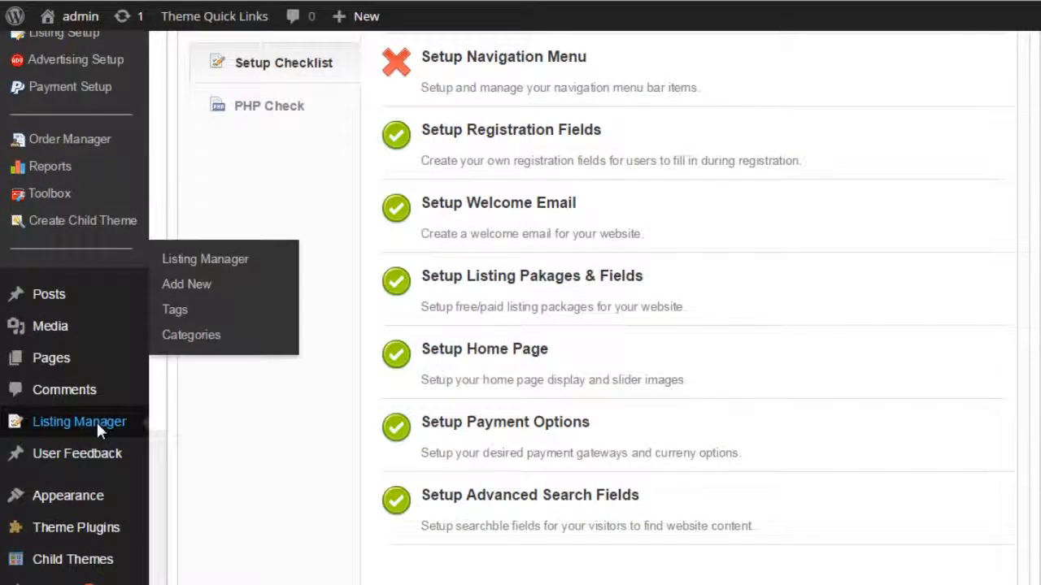
left_click(98, 422)
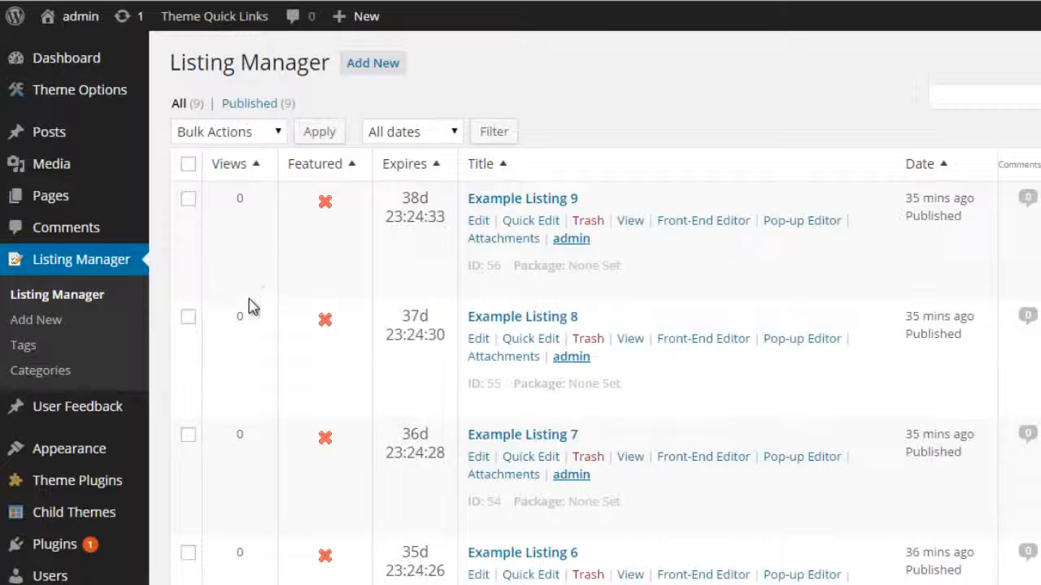
scroll(251, 304, "down", 1)
Step: Visit the User Feedback, Theme Plugins and Child Themes pages
left_click(81, 408)
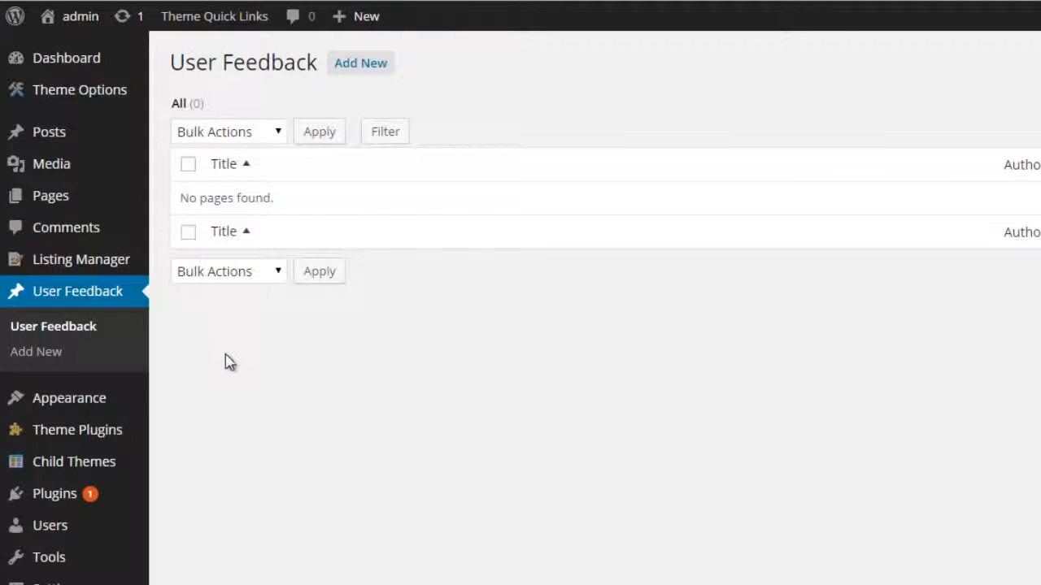
left_click(74, 430)
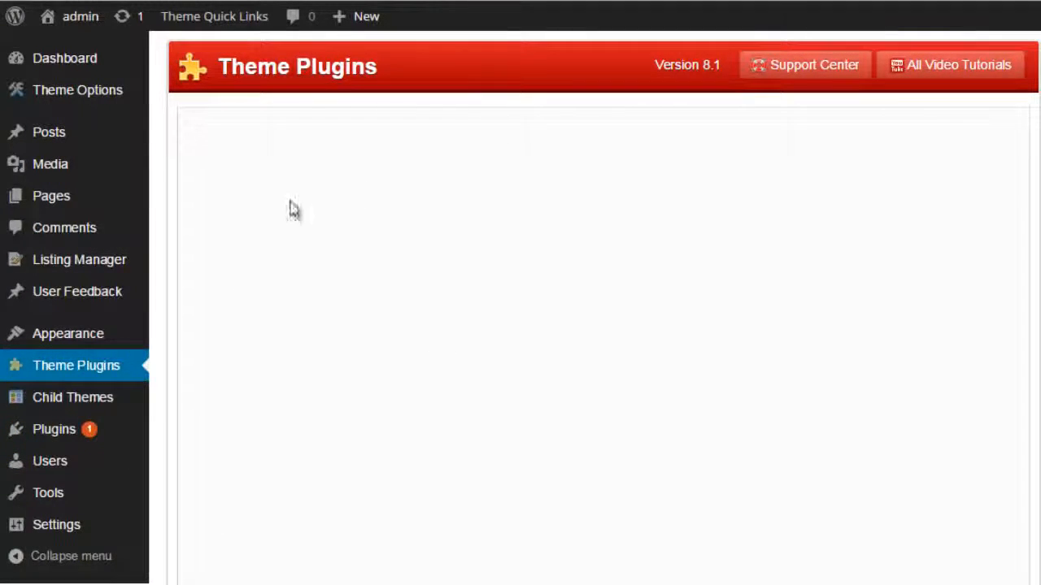
left_click(73, 398)
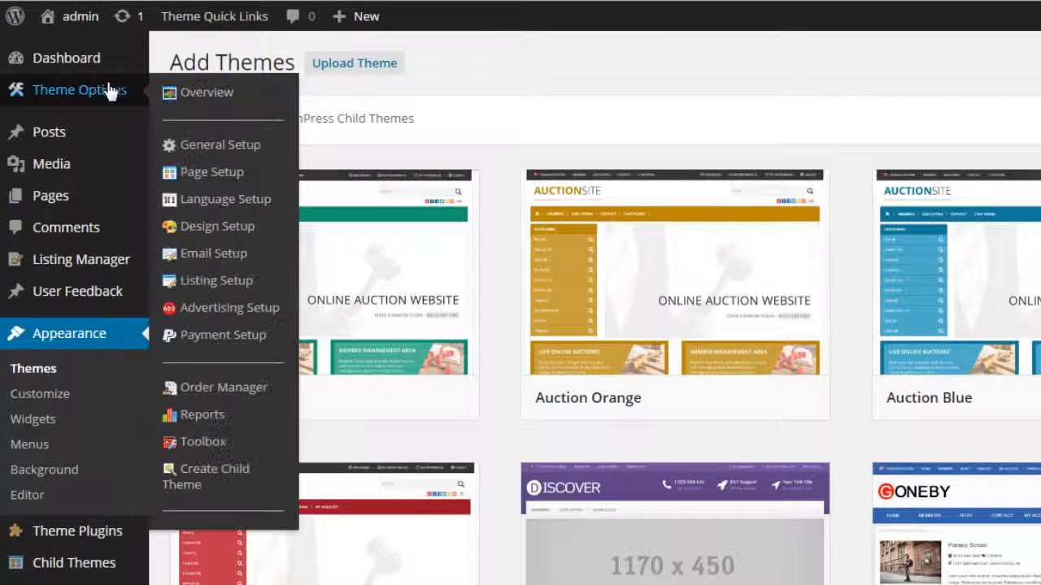
Step: Open the Theme Options overview and examine all items of the Setup Checklist
left_click(92, 86)
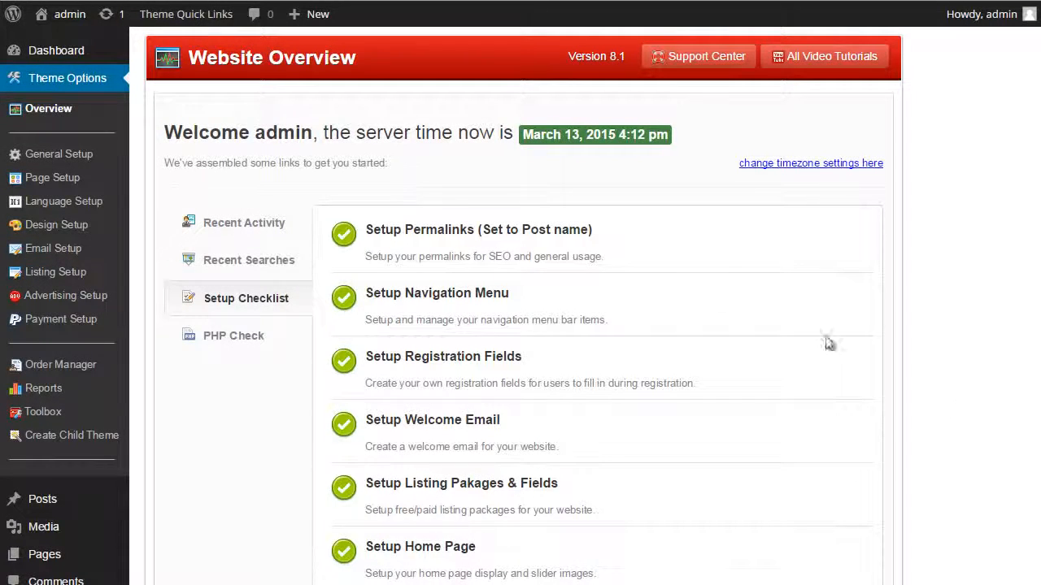
scroll(634, 269, "down", 1)
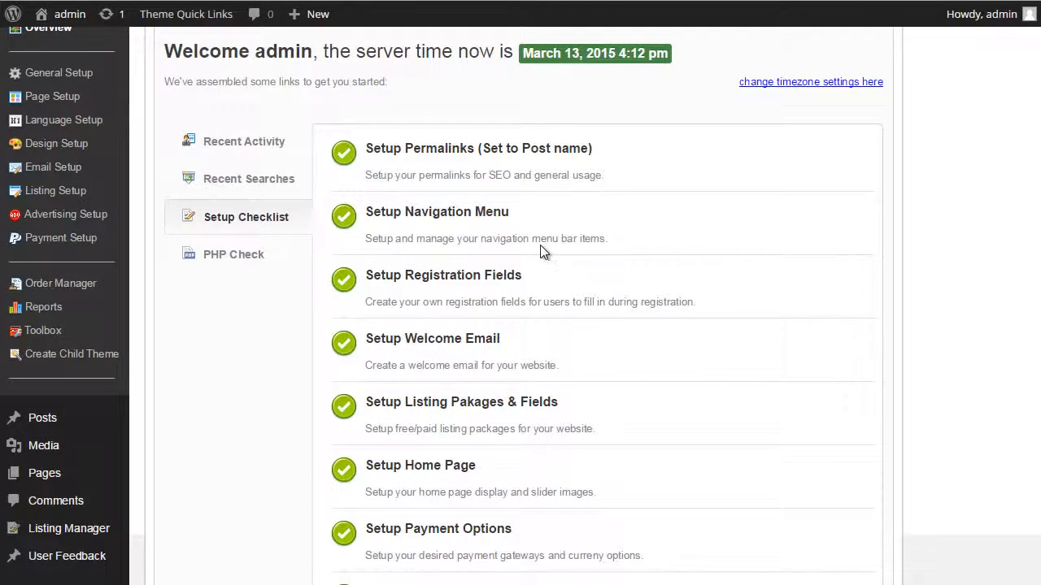
scroll(540, 245, "up", 1)
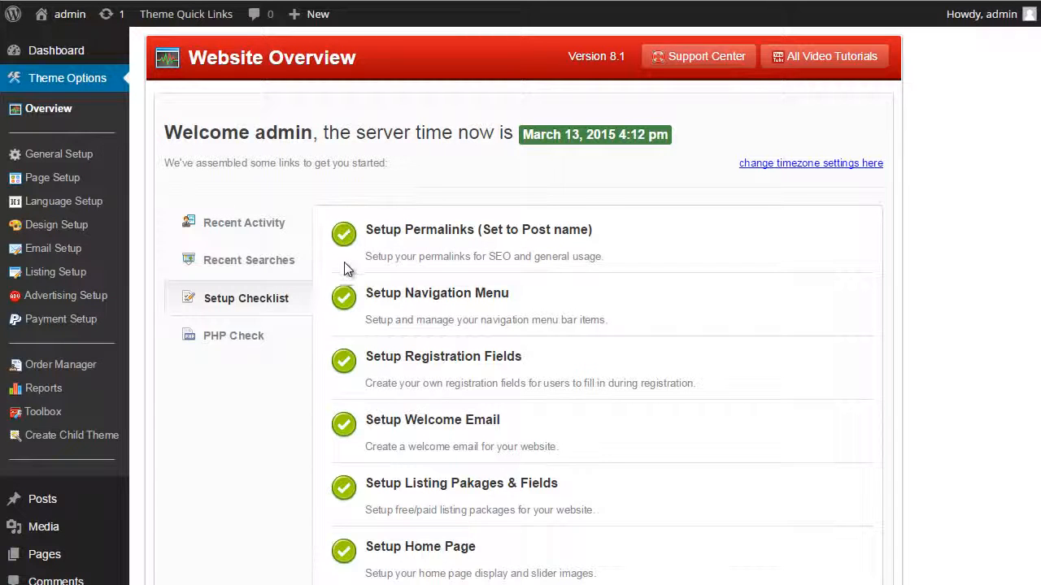
scroll(329, 248, "down", 1)
scroll(330, 248, "up", 1)
scroll(349, 256, "down", 1)
scroll(343, 244, "down", 1)
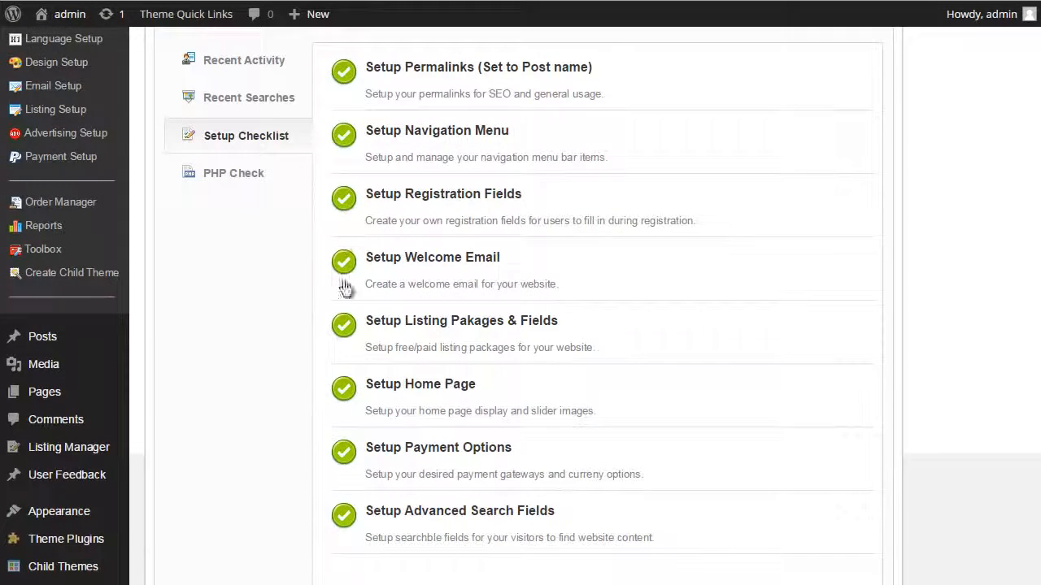
scroll(343, 496, "up", 2)
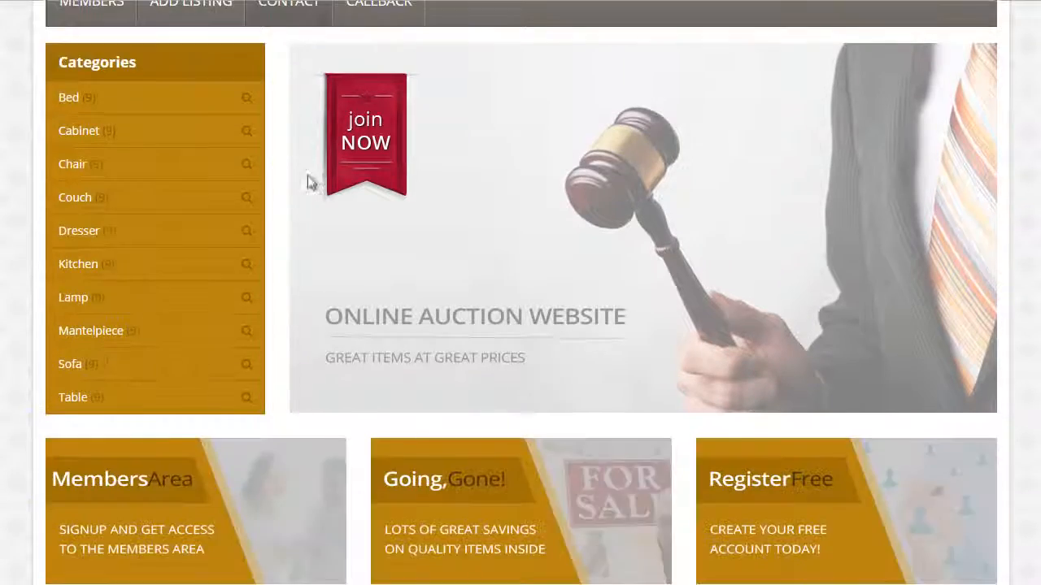
Step: Browse the live auction site's home page and Contact page, and return to the home page
scroll(471, 204, "down", 5)
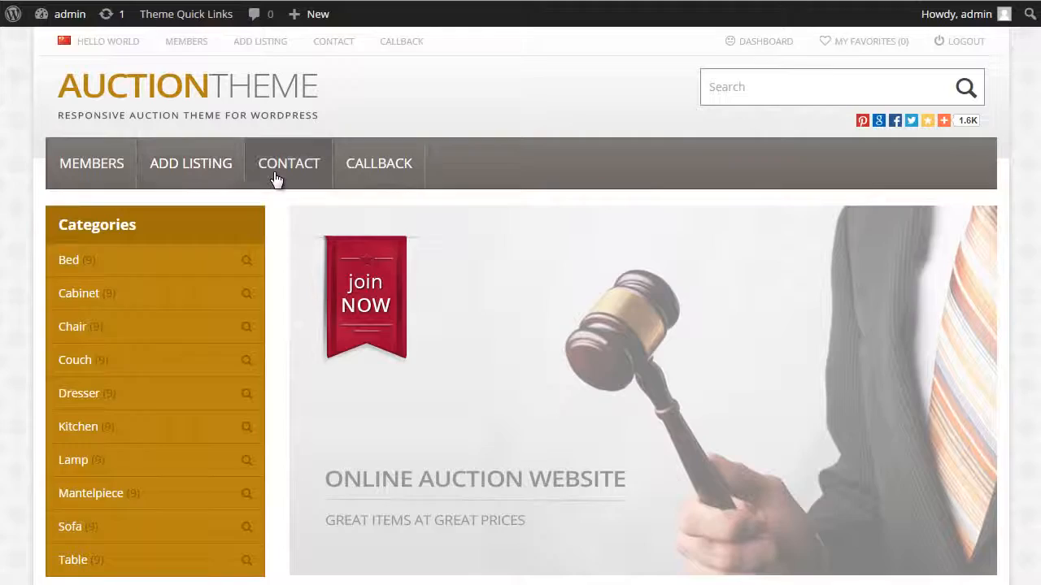
left_click(275, 178)
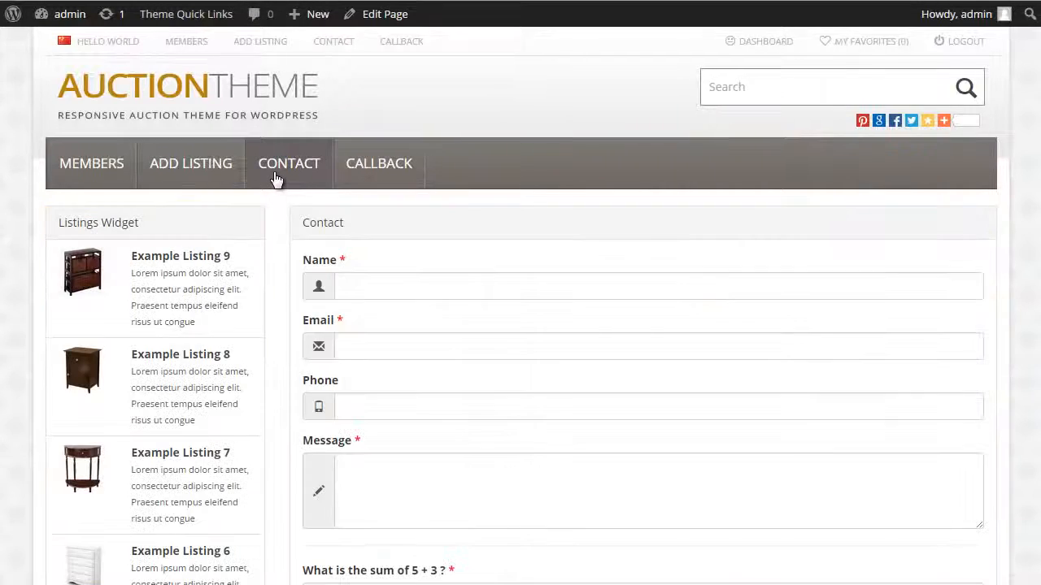
left_click(255, 97)
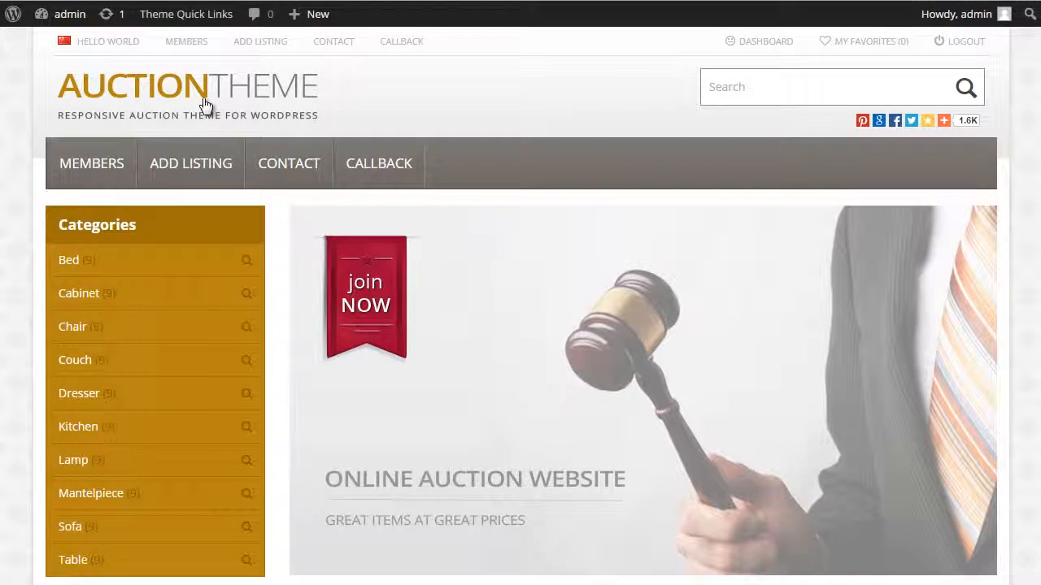
scroll(195, 218, "down", 3)
scroll(196, 218, "up", 3)
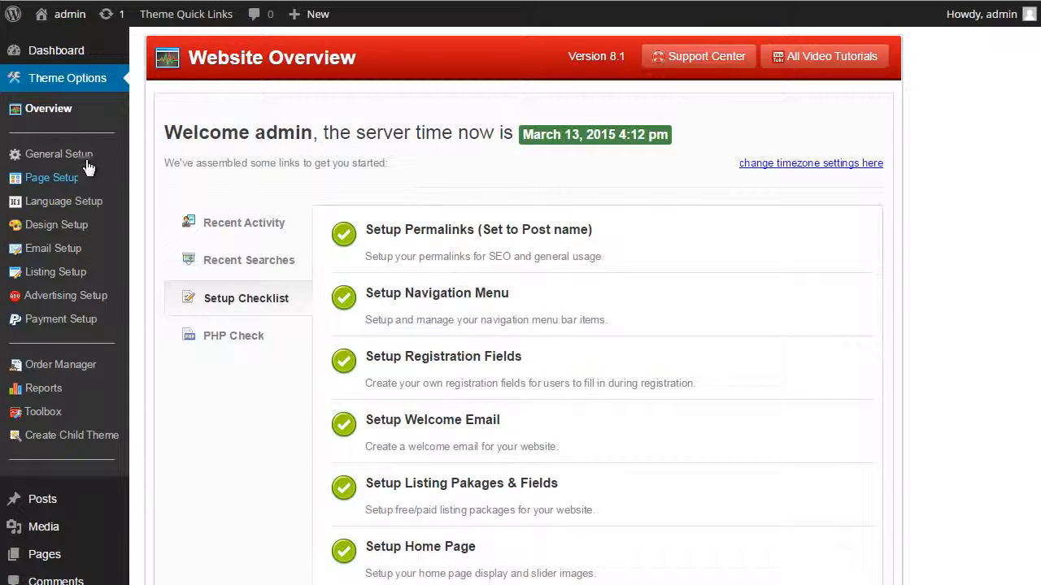
Step: In General Setup, replace the site logo image with the text "Website Logo", save the changes and reload the live site
left_click(75, 153)
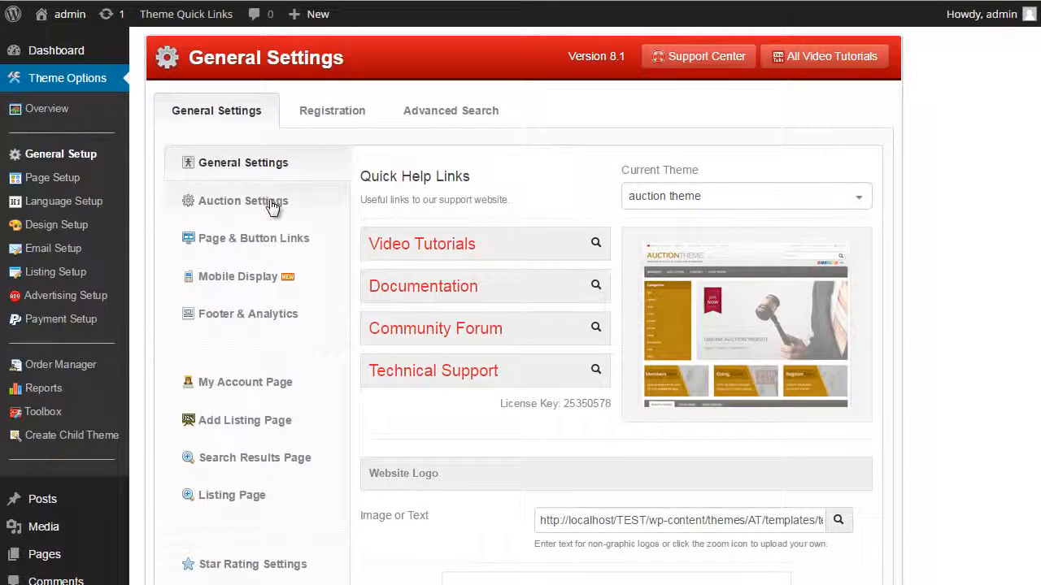
scroll(492, 248, "down", 3)
scroll(349, 211, "down", 1)
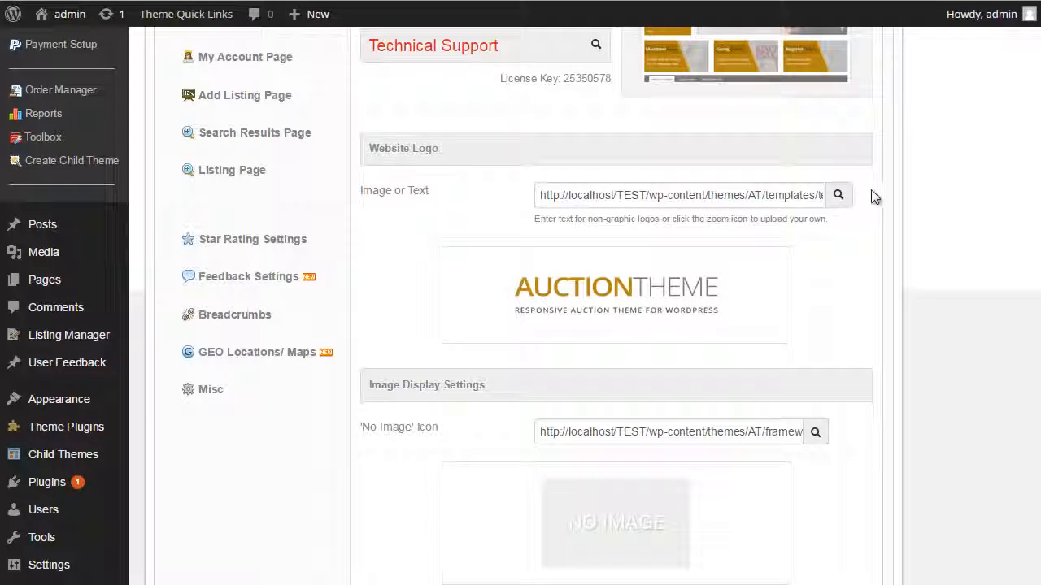
triple_click(781, 196)
type("Website Logo")
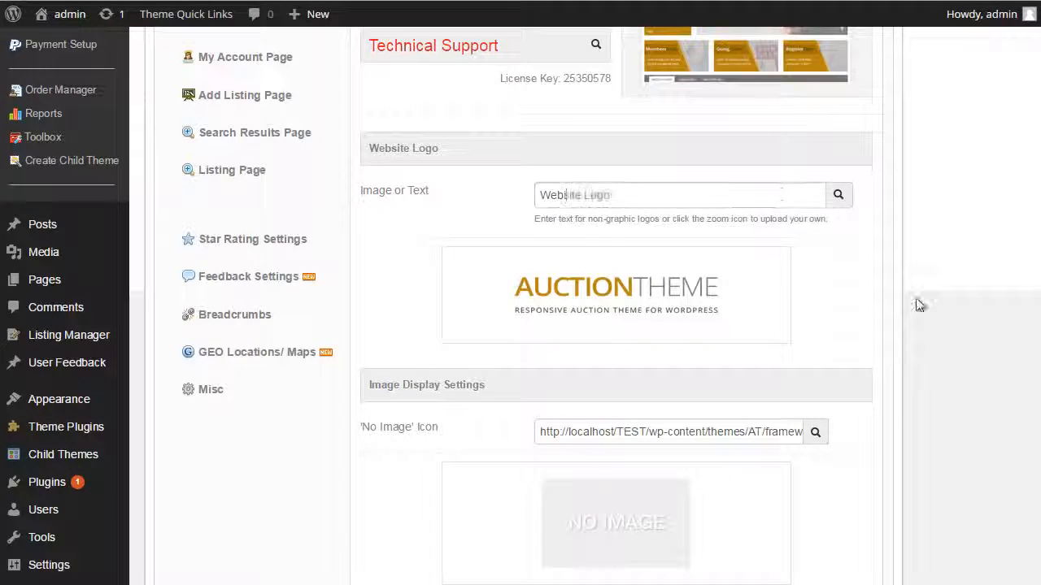
scroll(918, 304, "down", 5)
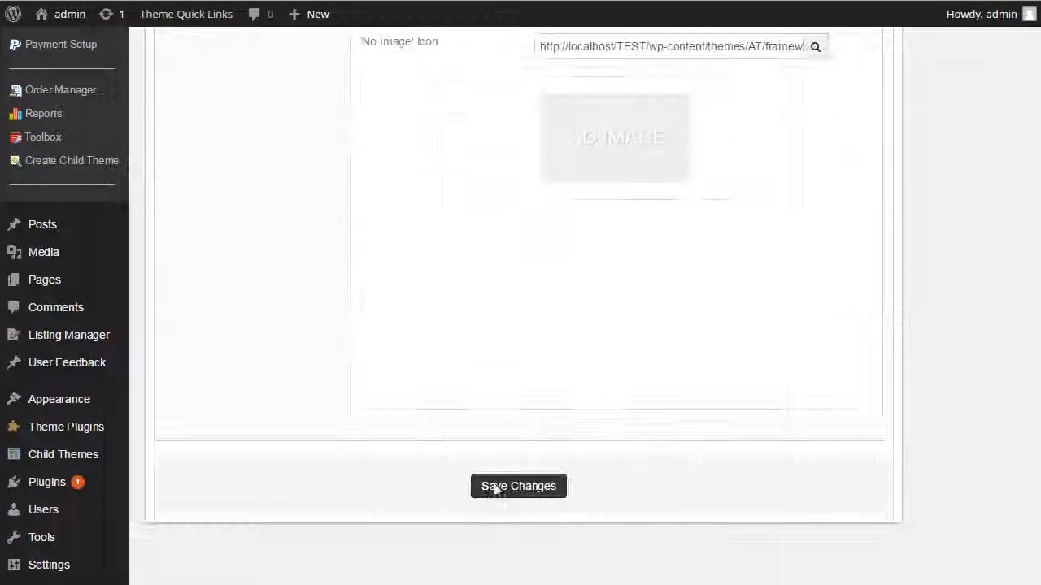
left_click(497, 486)
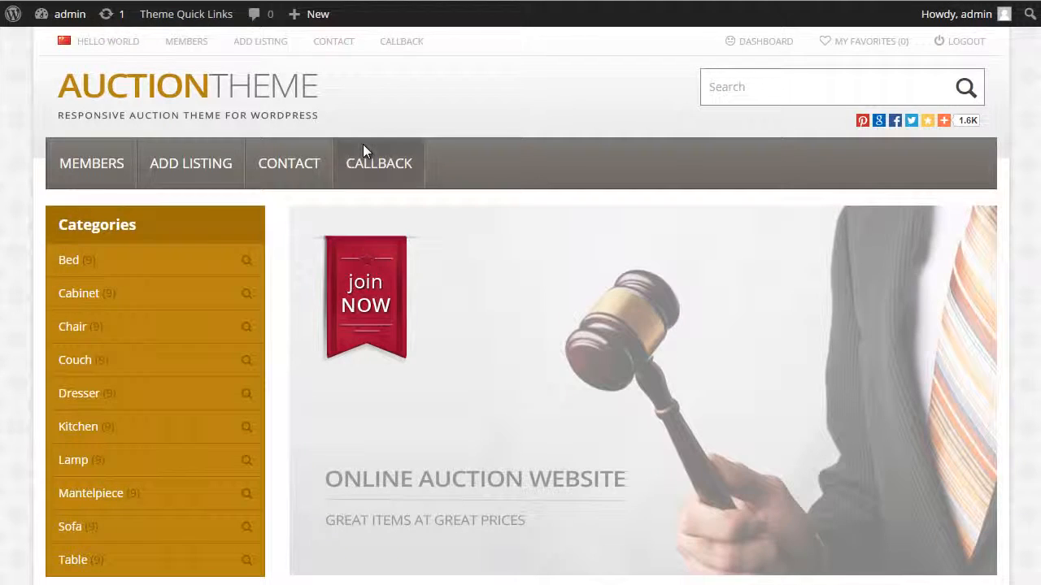
key("F5")
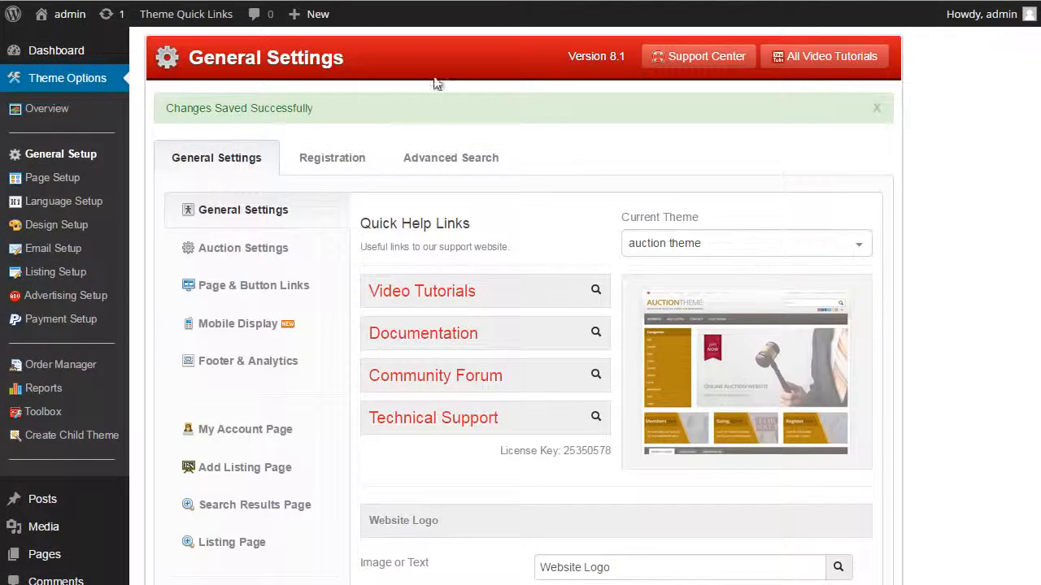
Step: Review the Website Logo field and the explanation of the 'No Image' icon in General Settings
scroll(831, 304, "down", 5)
scroll(832, 297, "up", 2)
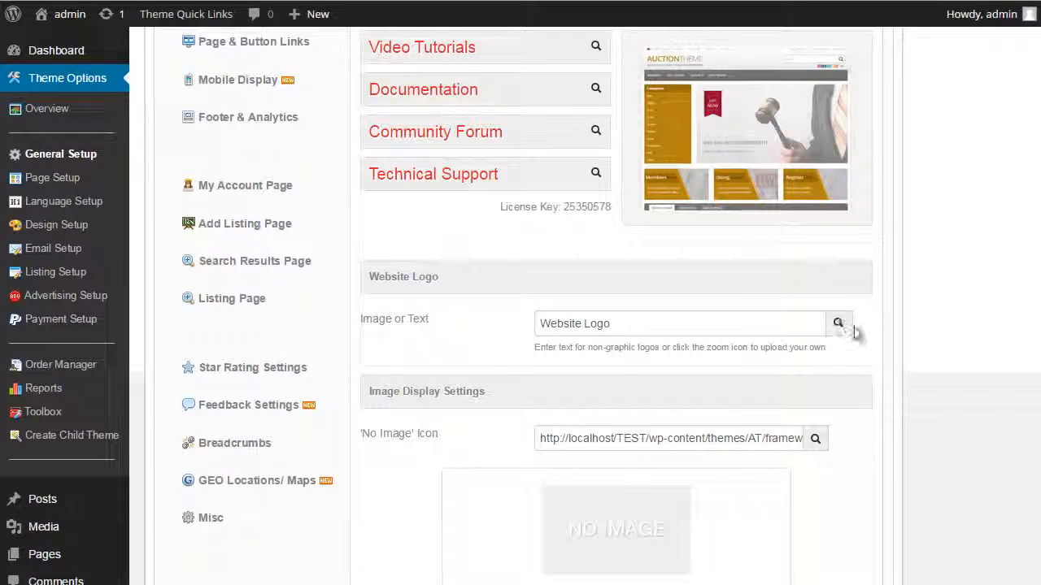
scroll(467, 361, "down", 1)
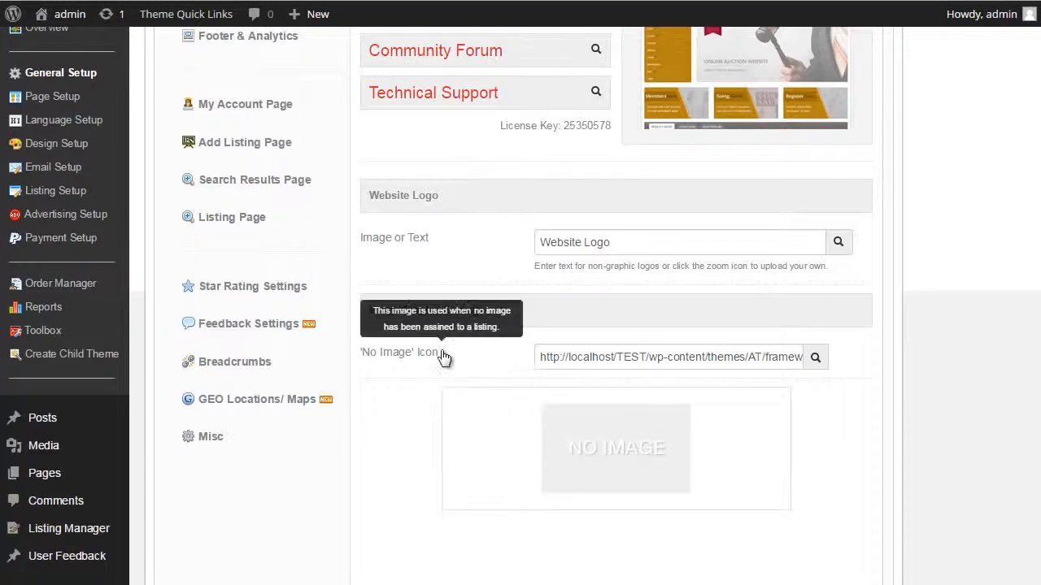
scroll(456, 341, "up", 1)
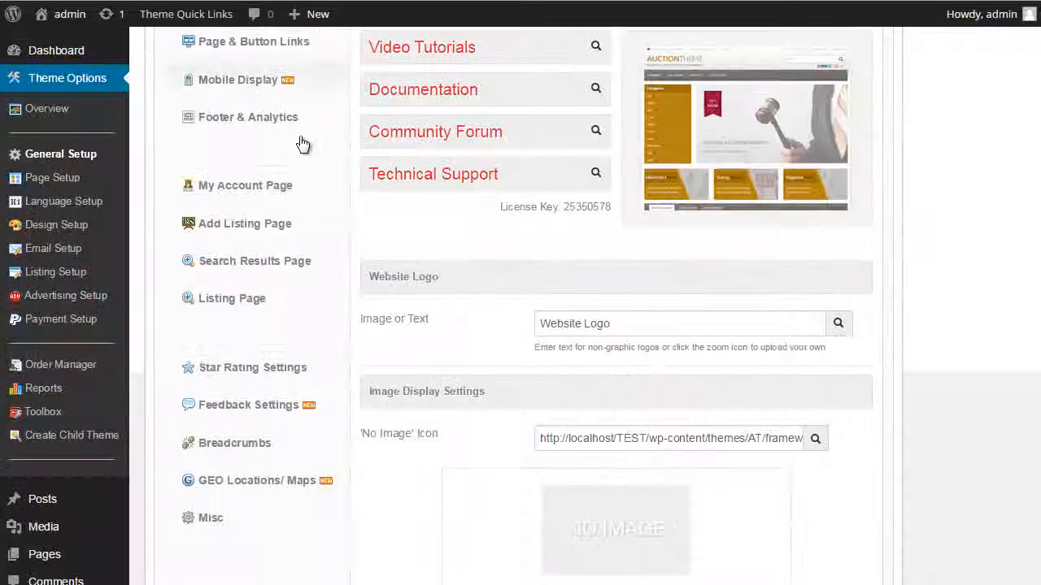
Step: Open the navigation menu editor in the Appearance section and review the available pages, menu structure and theme locations
scroll(301, 144, "down", 5)
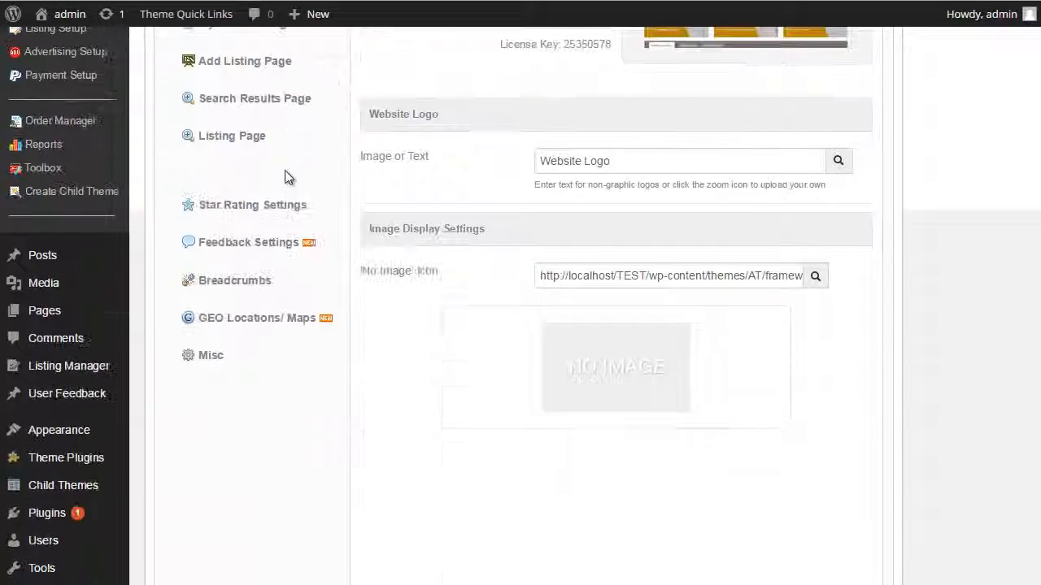
scroll(208, 391, "down", 1)
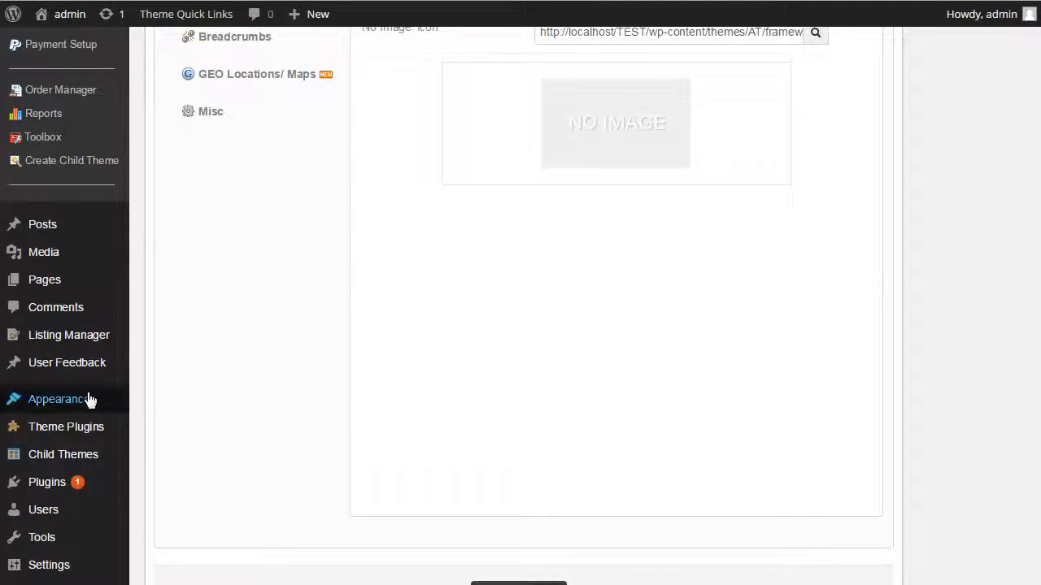
mouse_move(88, 399)
left_click(160, 468)
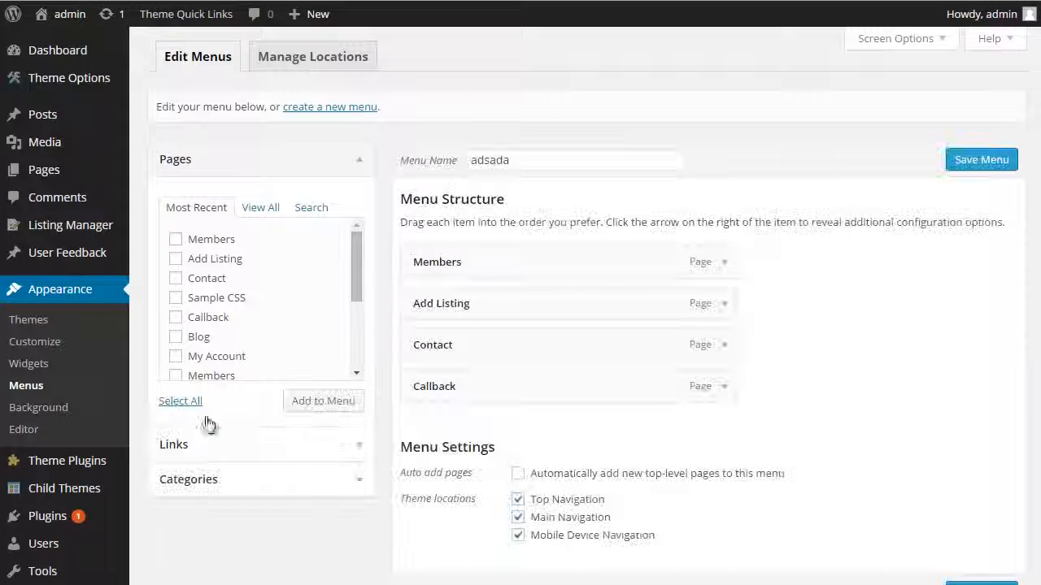
scroll(616, 363, "down", 1)
scroll(616, 363, "up", 1)
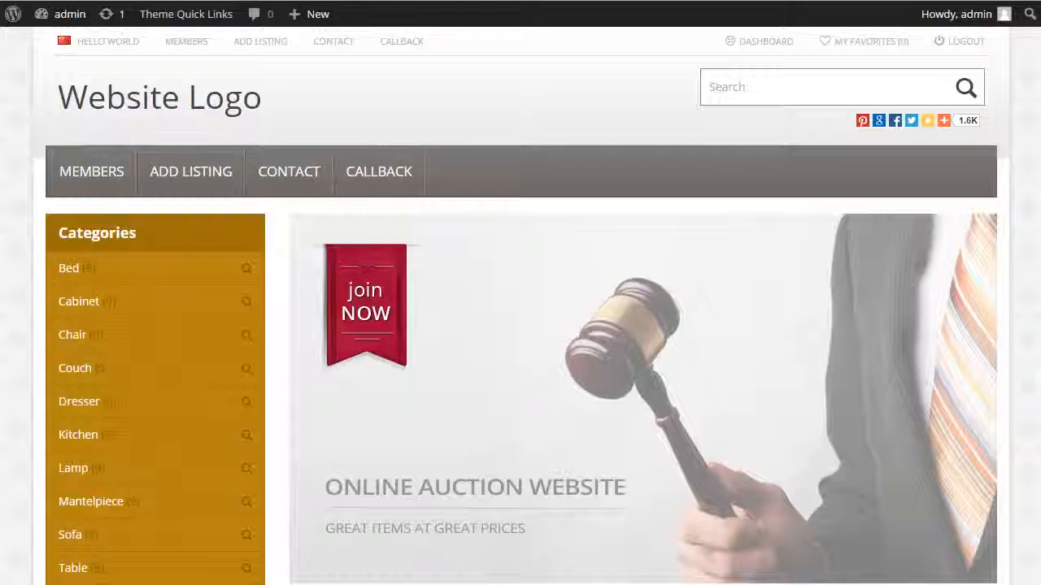
Step: Look over the category list, auction banner and promotional blocks on the live site's home page
scroll(371, 270, "down", 4)
scroll(370, 270, "up", 4)
scroll(541, 282, "down", 2)
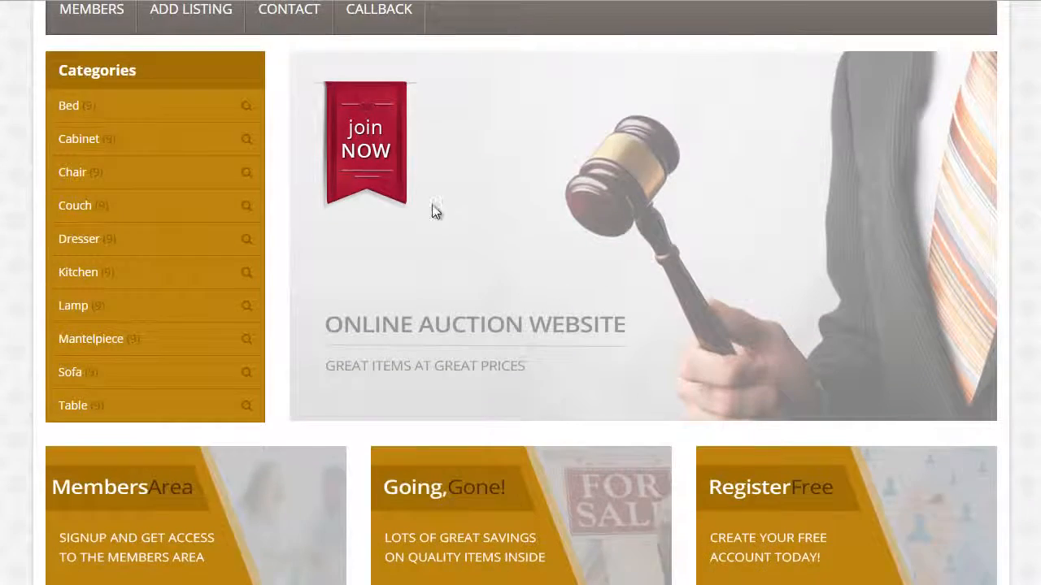
scroll(434, 210, "down", 3)
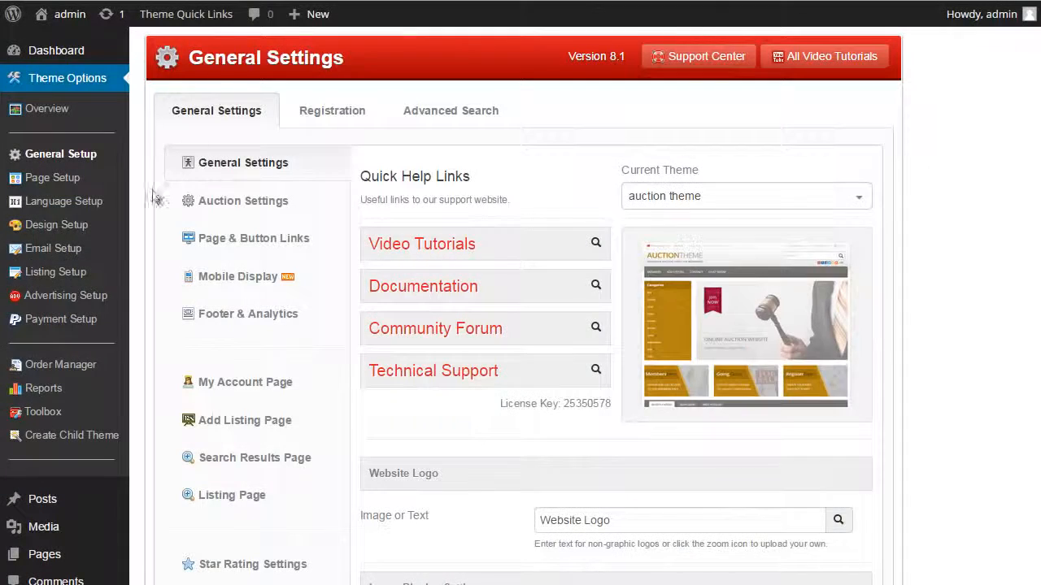
Step: Open the home page display setup in Page Setup and review the Sliders and Top Elements object groups
left_click(65, 180)
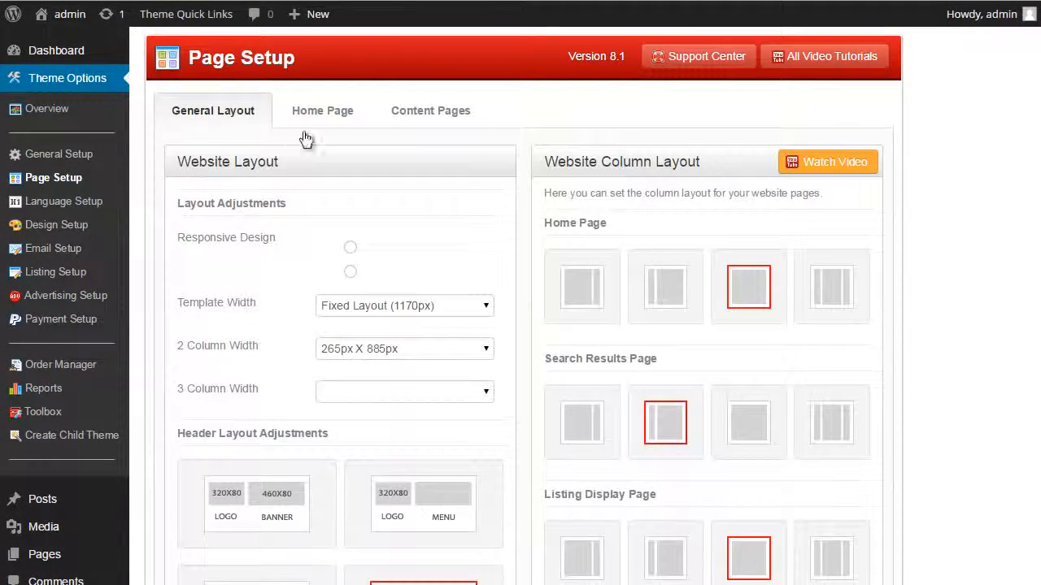
left_click(317, 116)
scroll(485, 213, "down", 2)
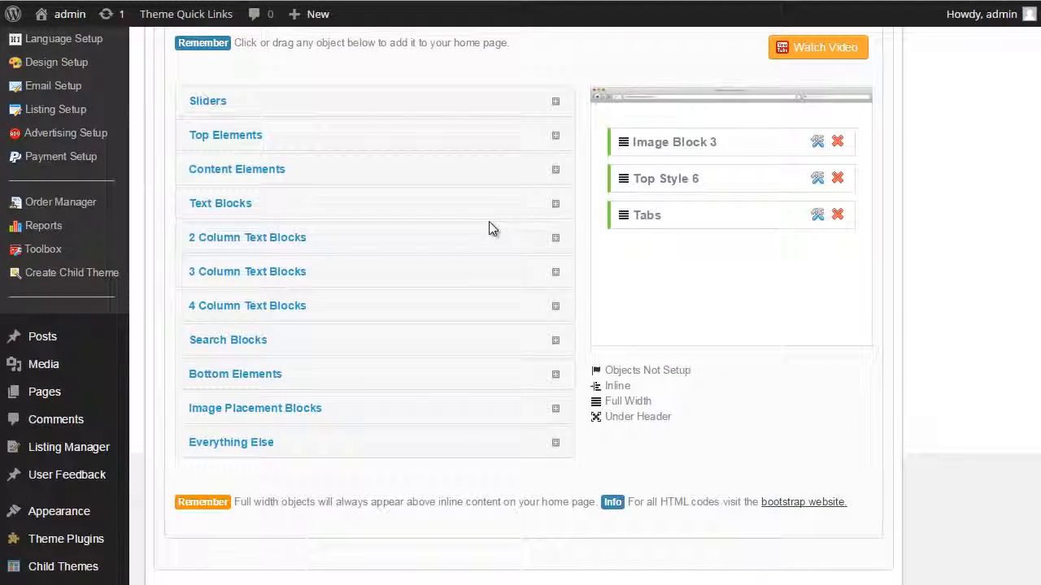
left_click(205, 101)
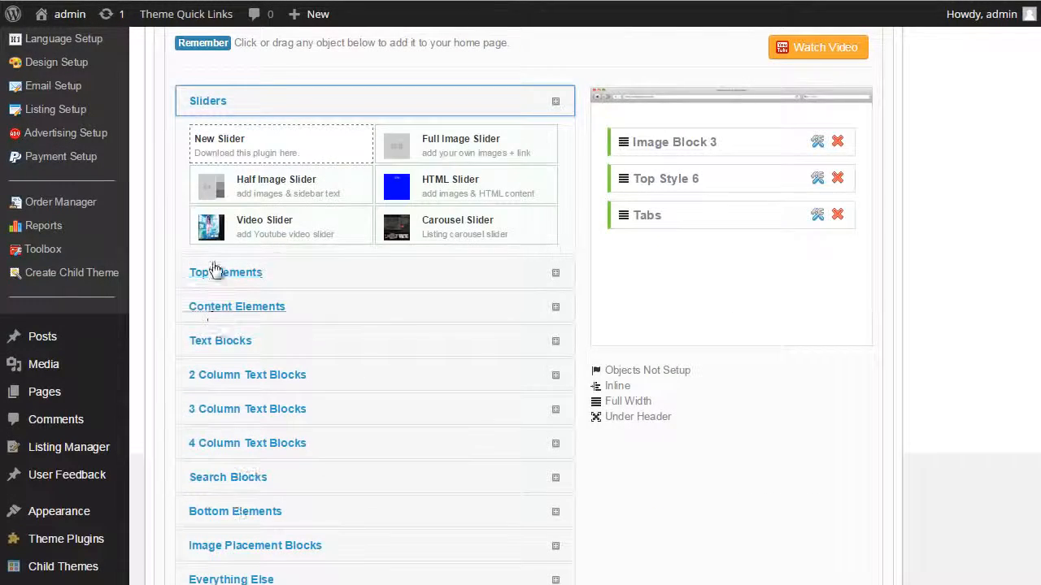
left_click(204, 100)
left_click(212, 143)
scroll(237, 367, "up", 1)
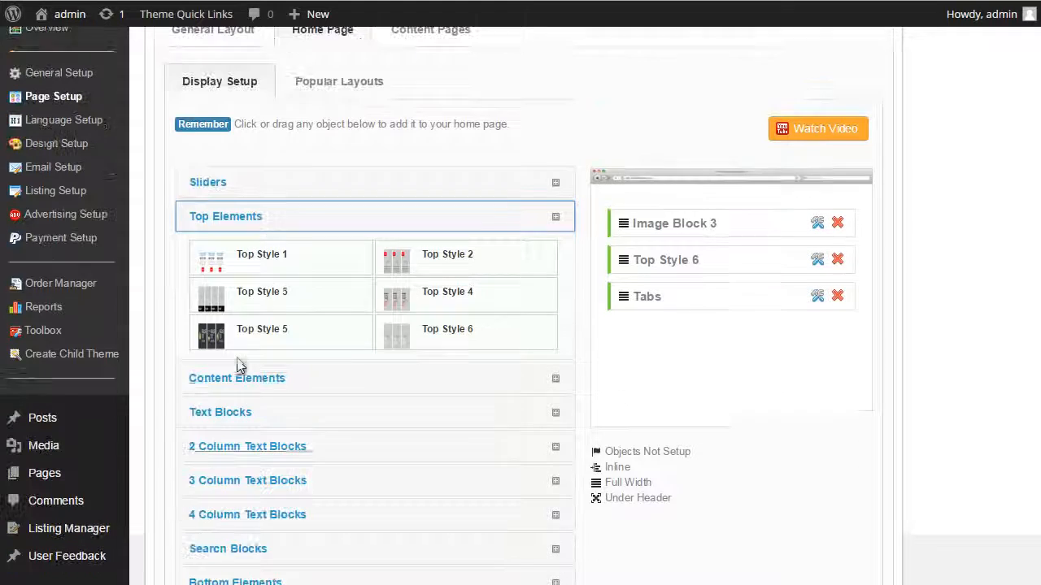
left_click(215, 225)
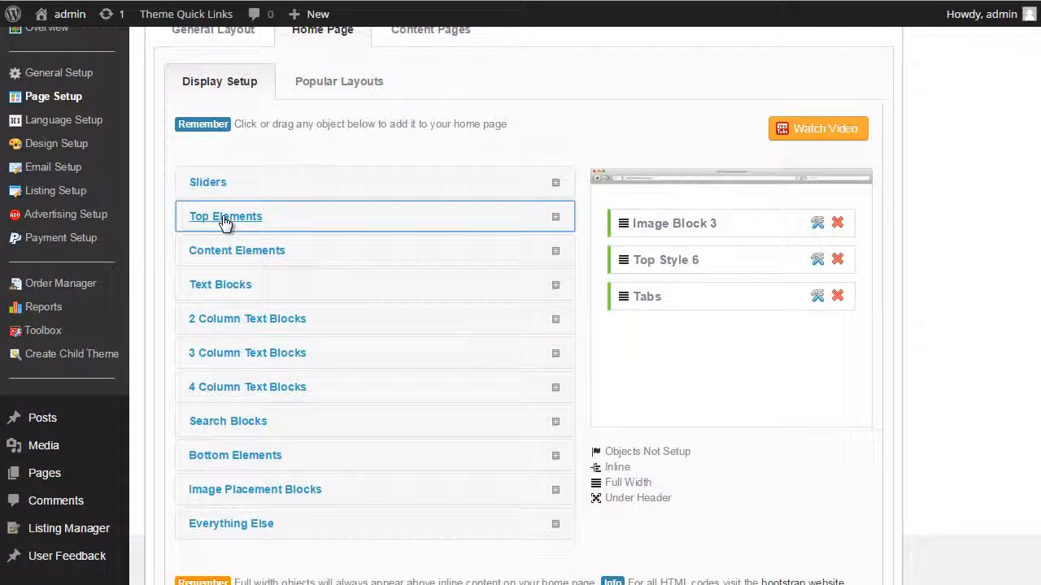
Step: Preview the Top Elements objects, add Top Style 3 to the home page layout and save the changes
left_click(225, 218)
mouse_move(217, 331)
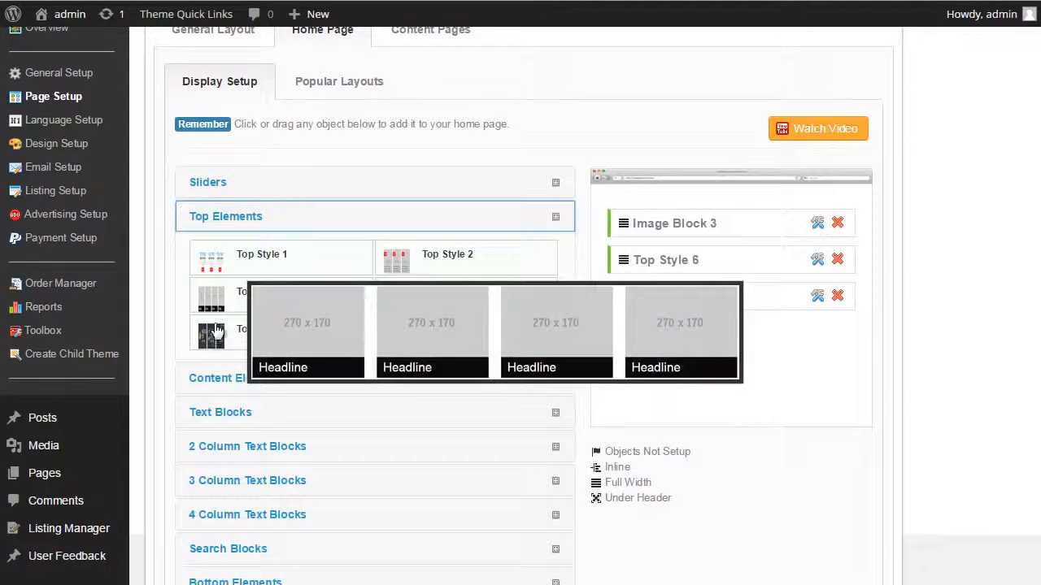
mouse_move(199, 297)
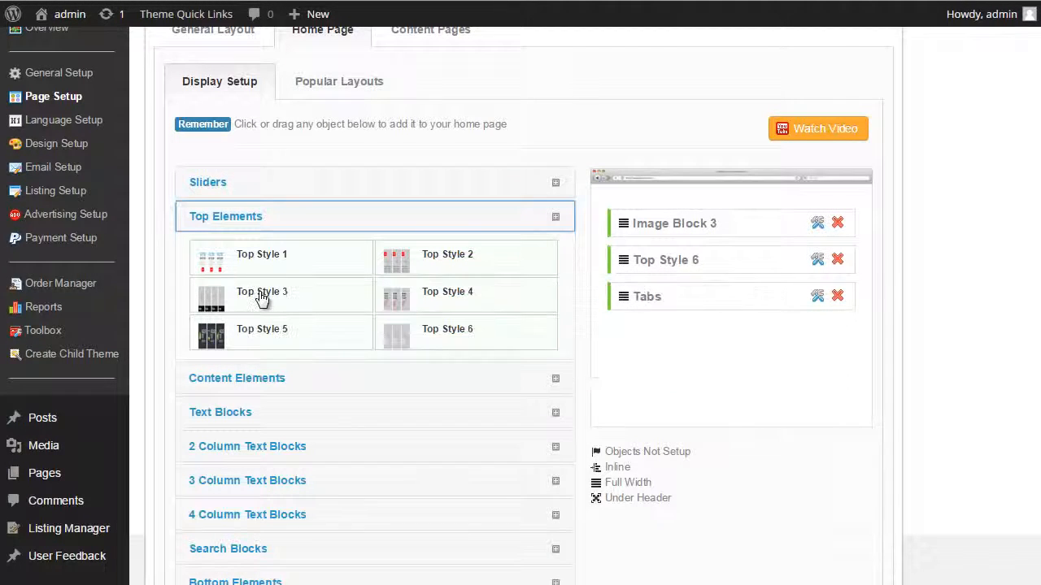
left_click_drag(262, 300, 713, 366)
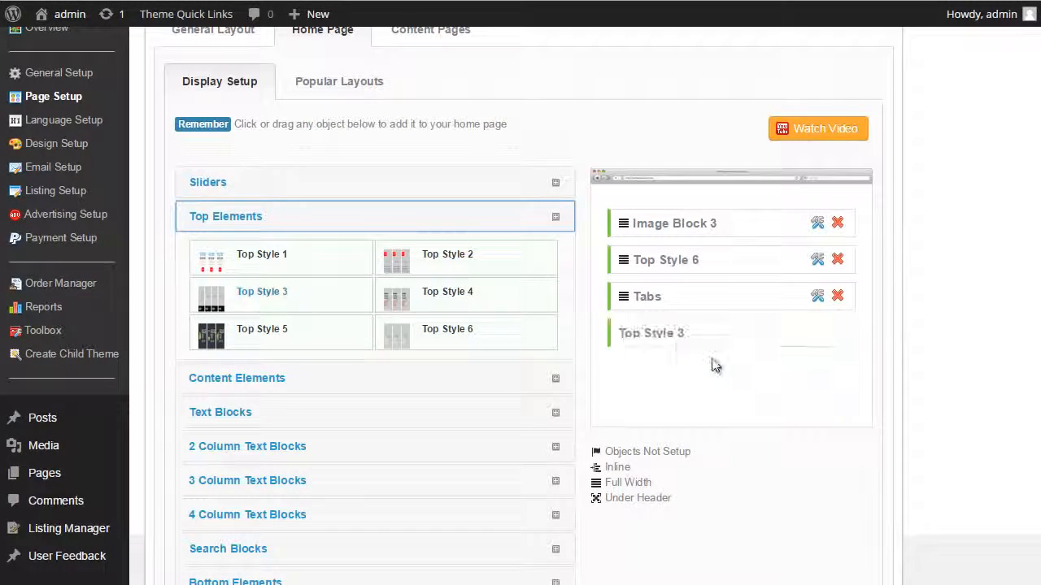
scroll(713, 366, "down", 5)
left_click(532, 506)
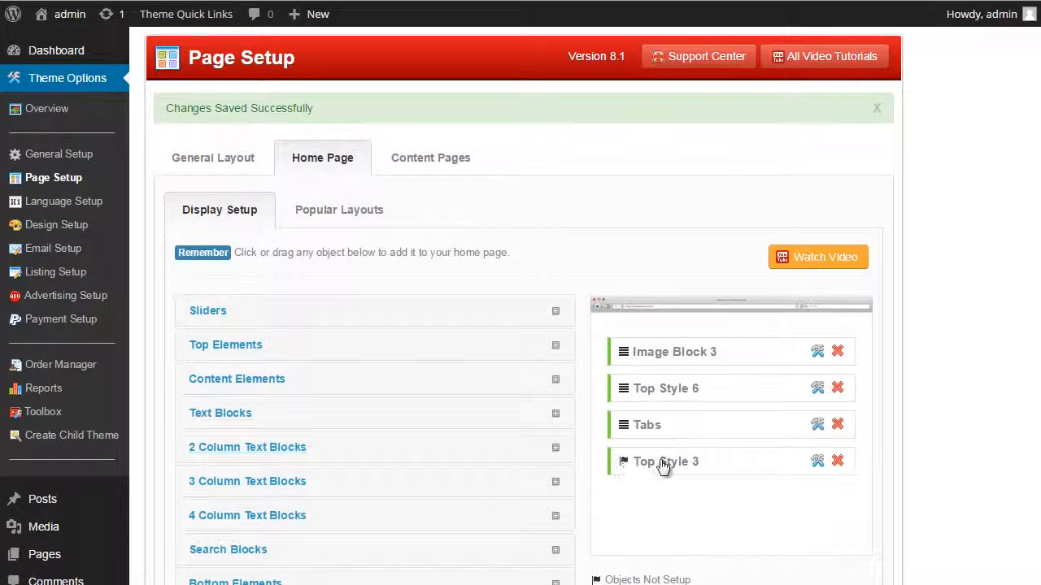
Step: Place Top Style 3 directly below Image Block 3 and open its content editor, checking both the HTML source and visual view
left_click_drag(663, 465, 683, 407)
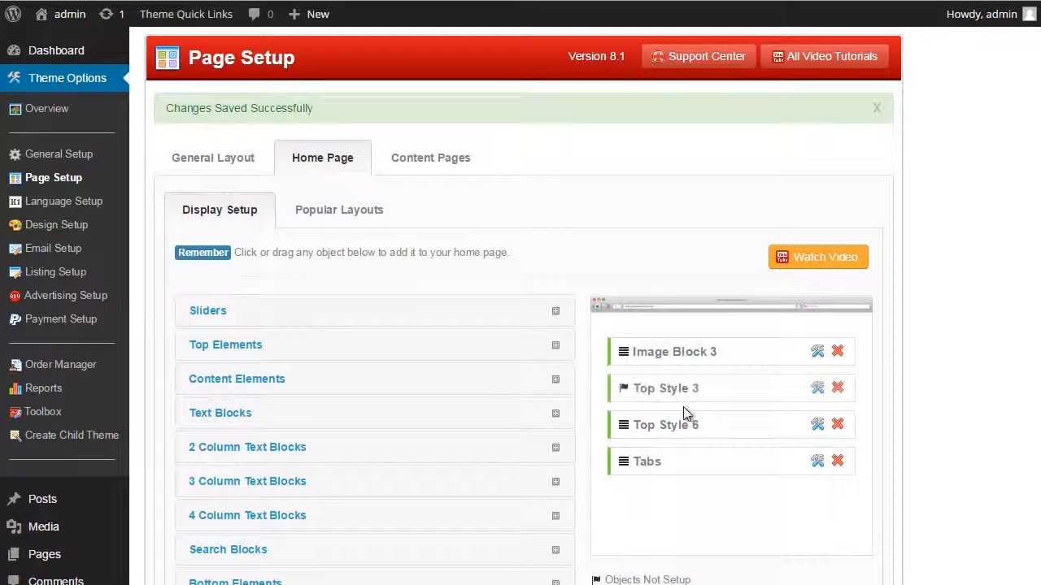
left_click(817, 388)
scroll(887, 388, "down", 2)
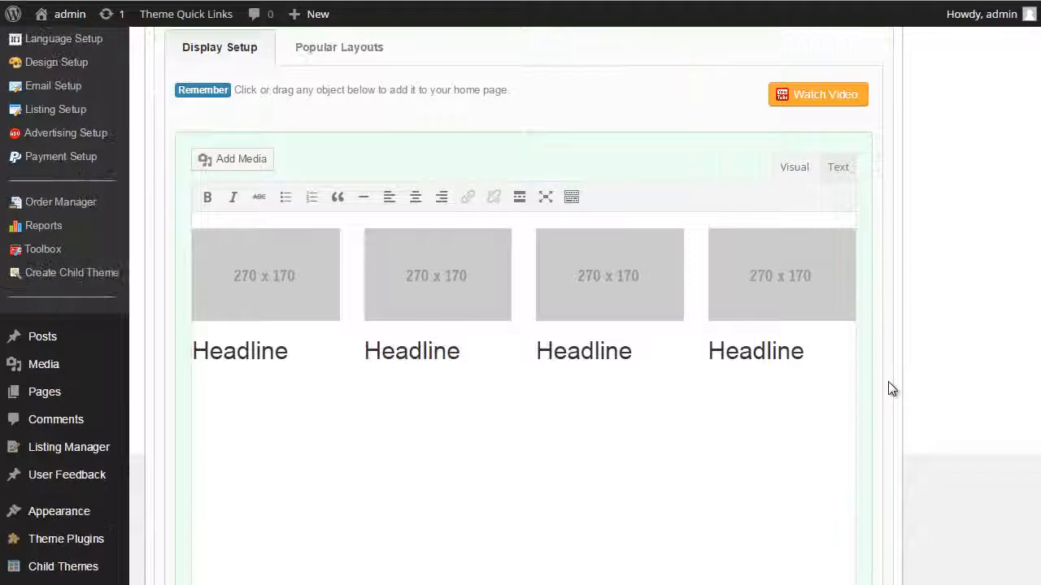
left_click(838, 168)
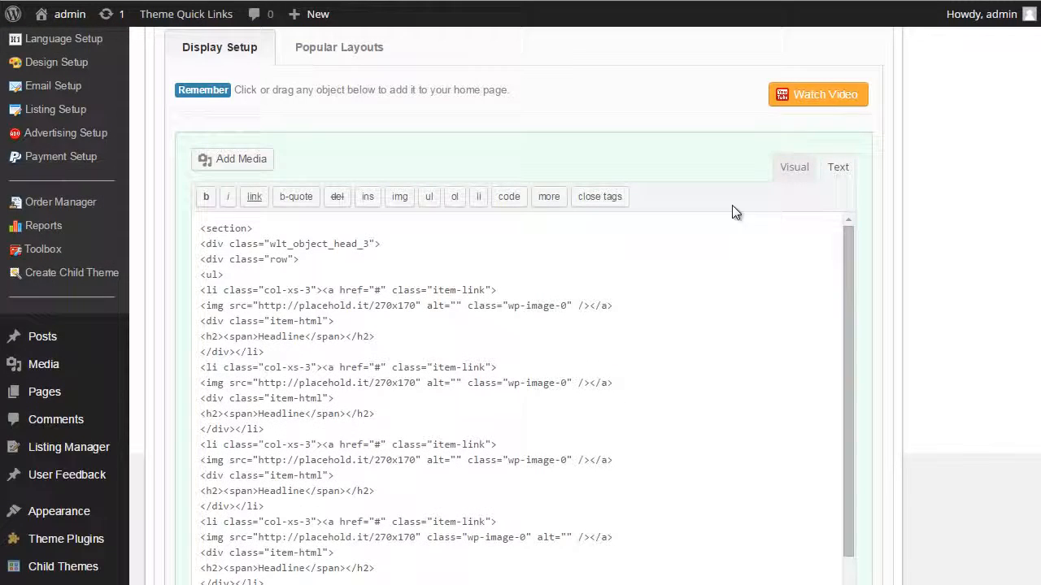
left_click(795, 168)
Step: Examine the image details of the first placeholder image in the Top Style 3 block and close them
left_click(263, 279)
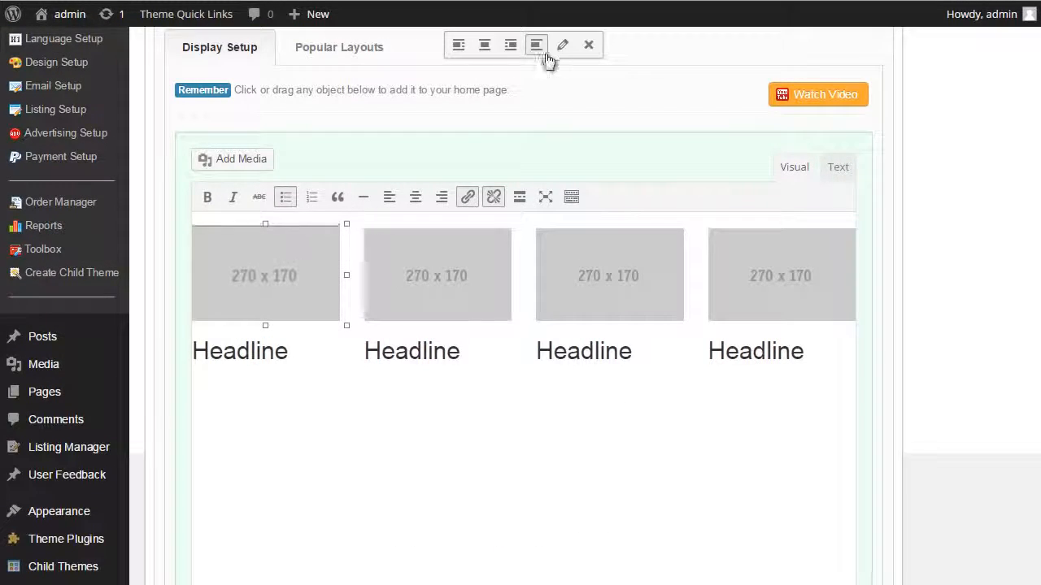
left_click(562, 45)
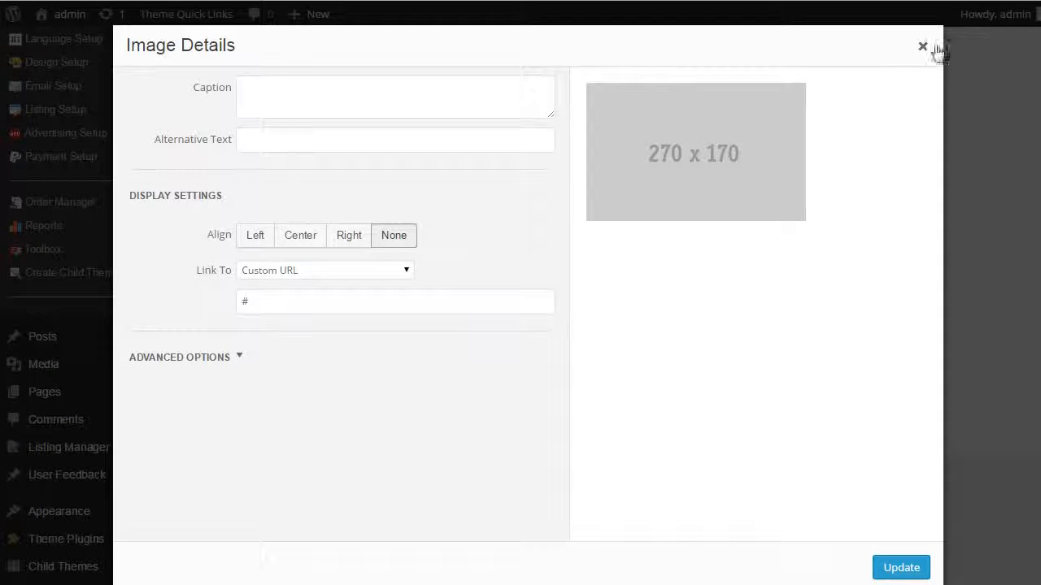
left_click(935, 49)
Step: Save the Top Style 3 block with the Full Width display location and check it on the live home page
scroll(919, 190, "down", 2)
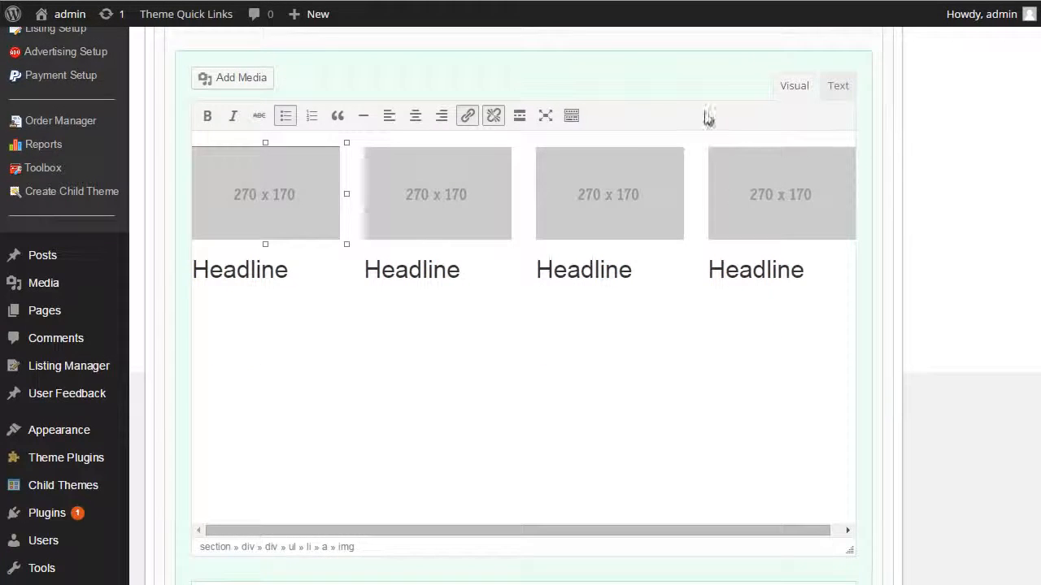
scroll(883, 139, "down", 4)
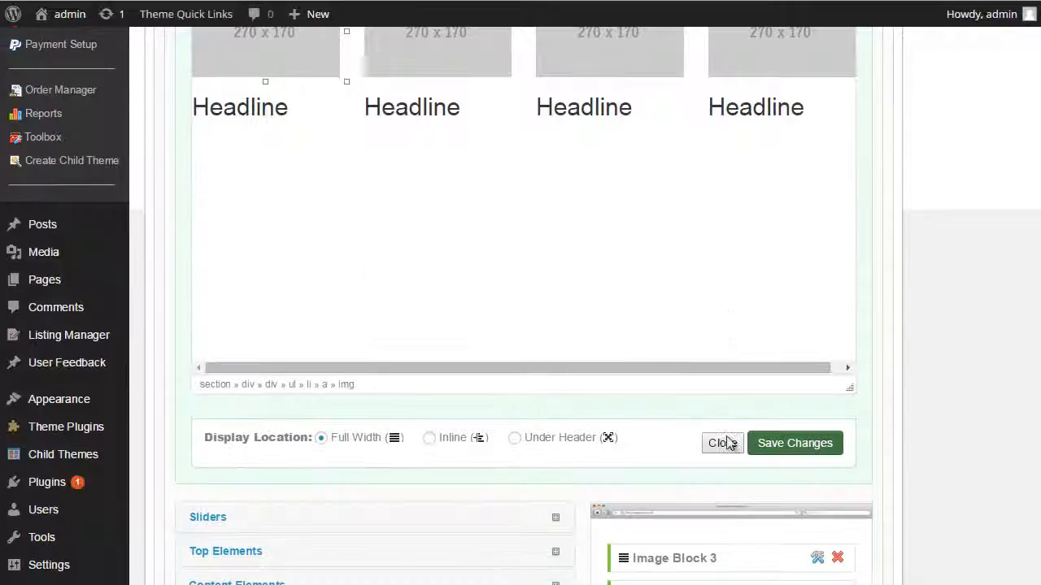
left_click(811, 455)
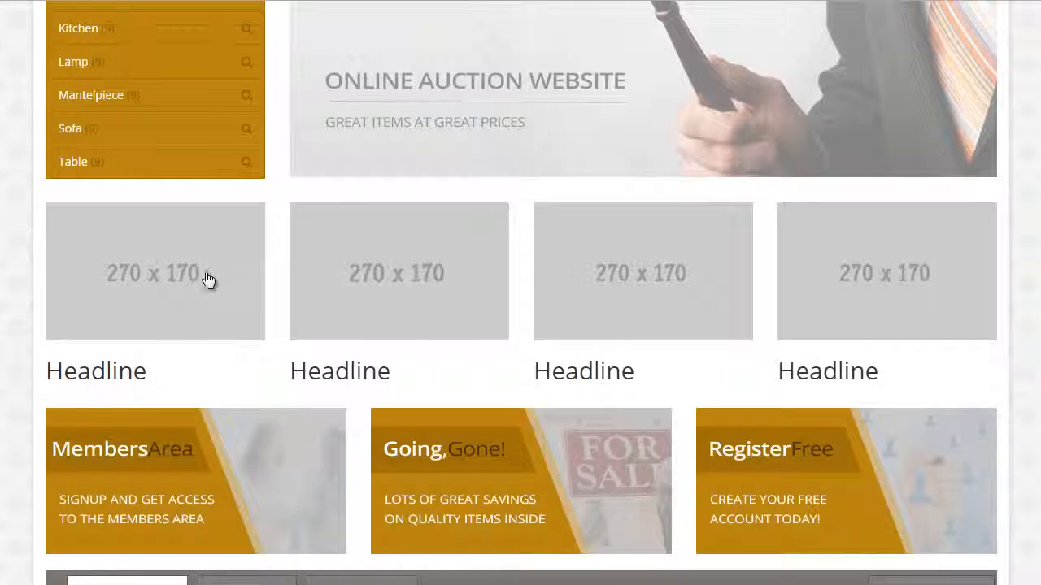
scroll(203, 325, "up", 5)
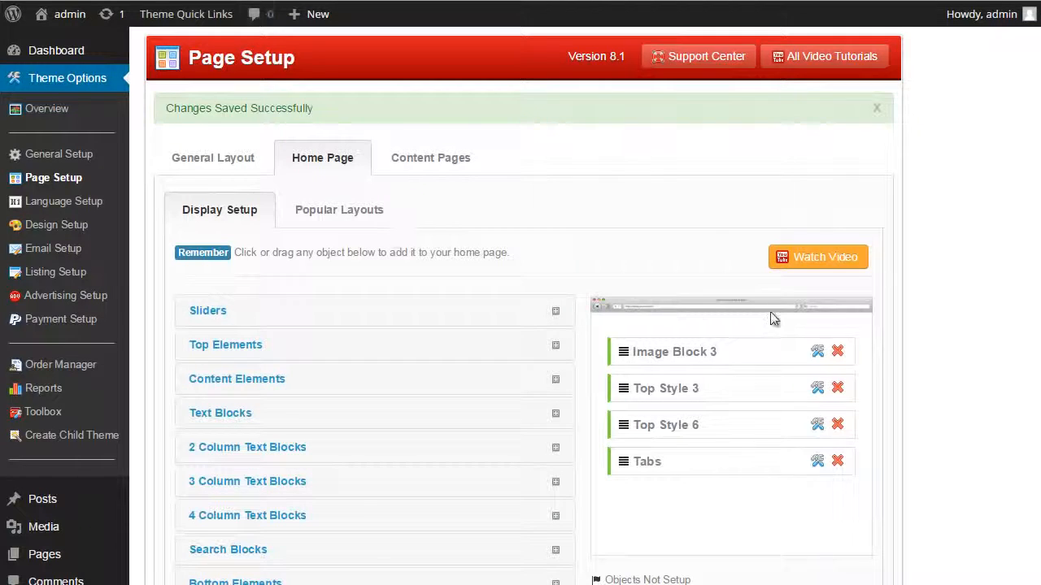
Step: Review the content of Image Block 3, close its editor and remove the block from the home page layout
scroll(843, 310, "down", 1)
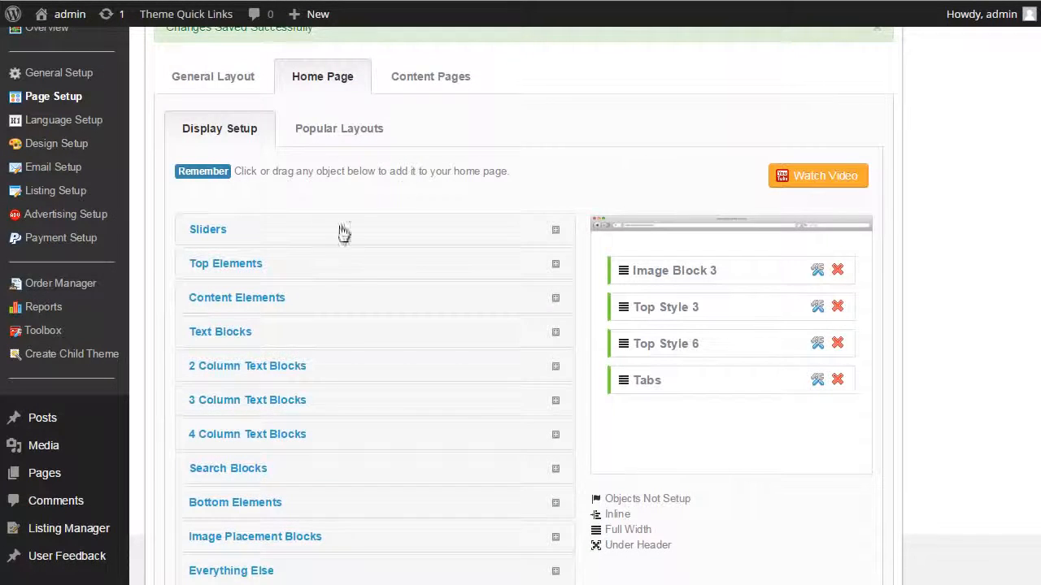
left_click(818, 276)
scroll(642, 306, "down", 2)
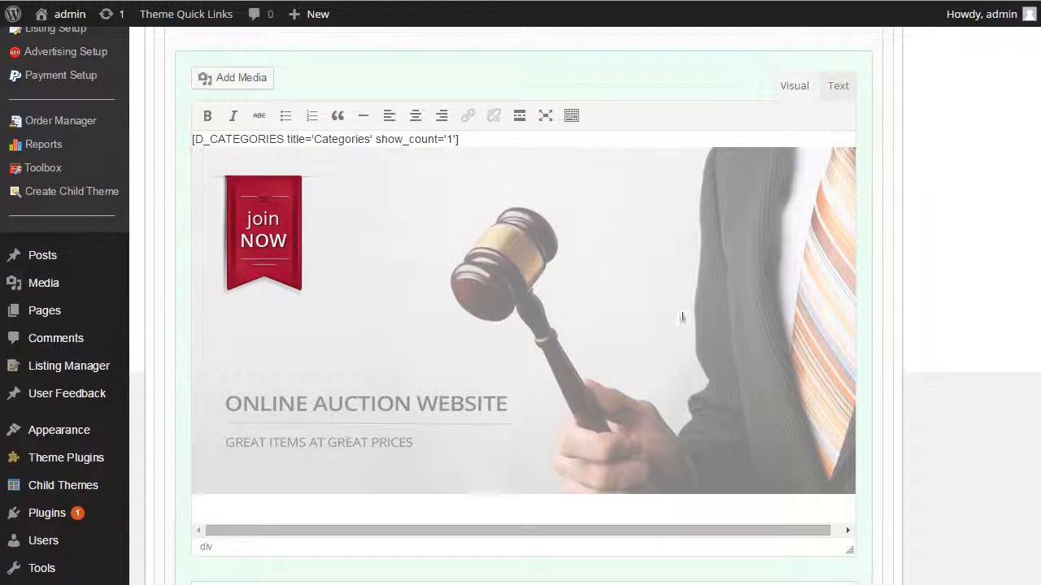
scroll(819, 411, "down", 2)
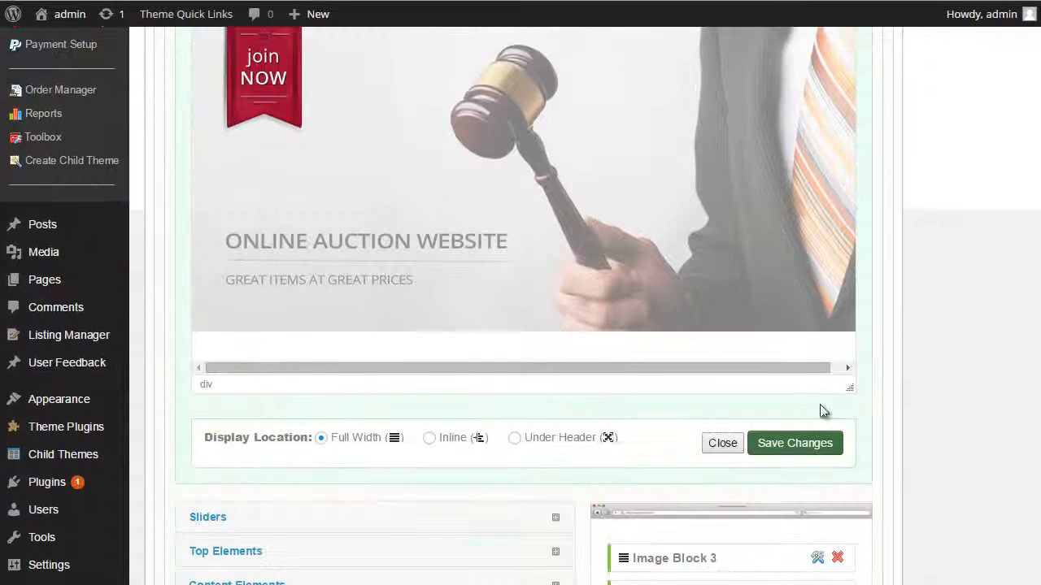
left_click(721, 446)
scroll(723, 279, "up", 3)
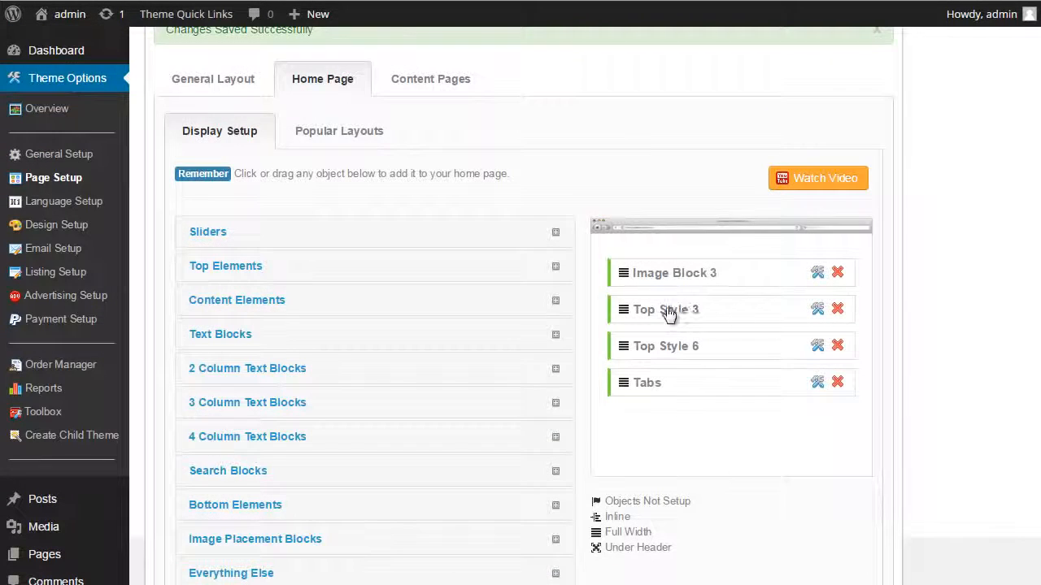
left_click(838, 273)
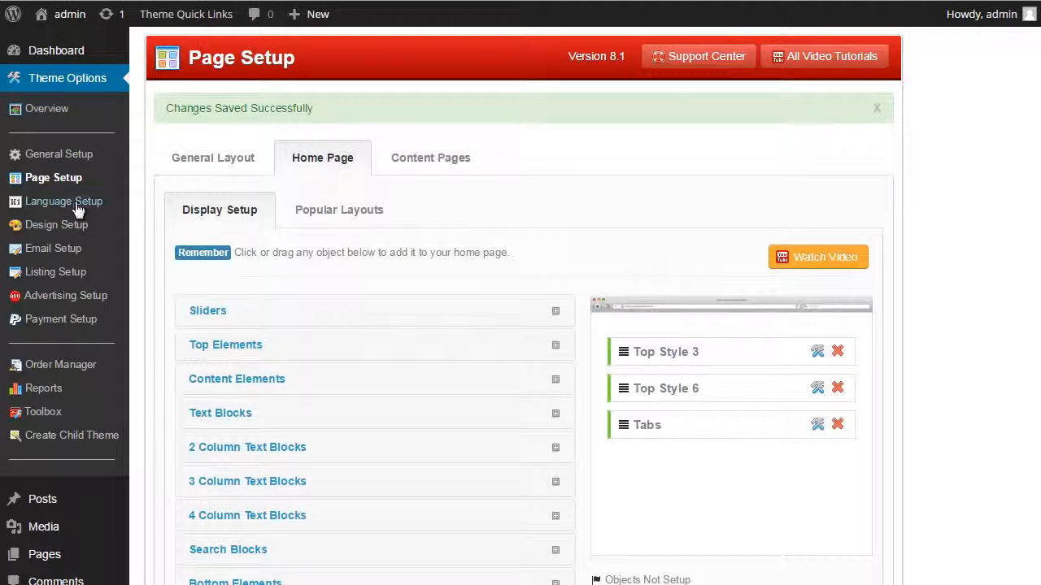
Step: Turn on the Admin Live Editor in Language Setup and save the changes
left_click(68, 203)
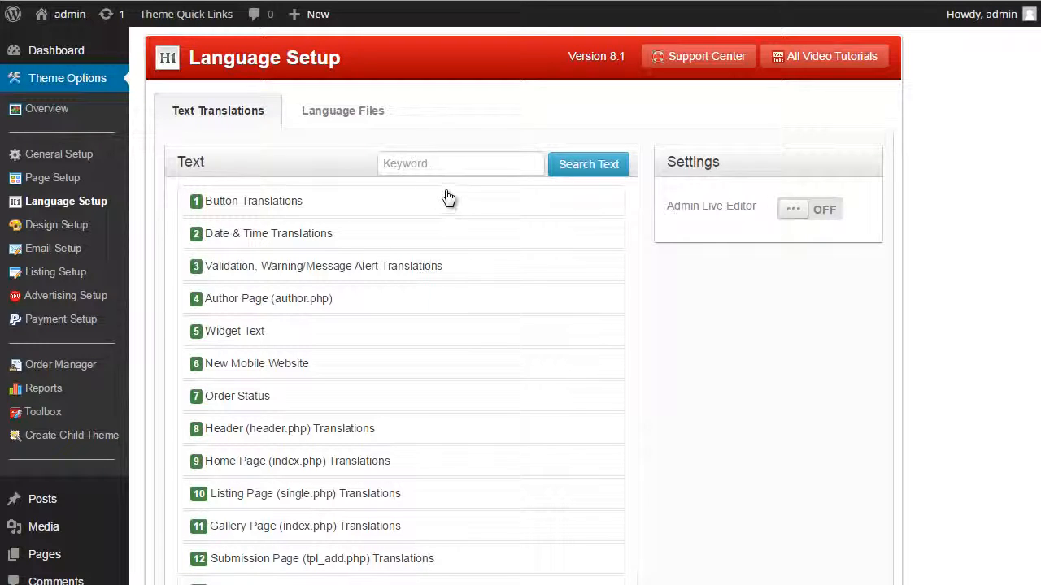
left_click(826, 213)
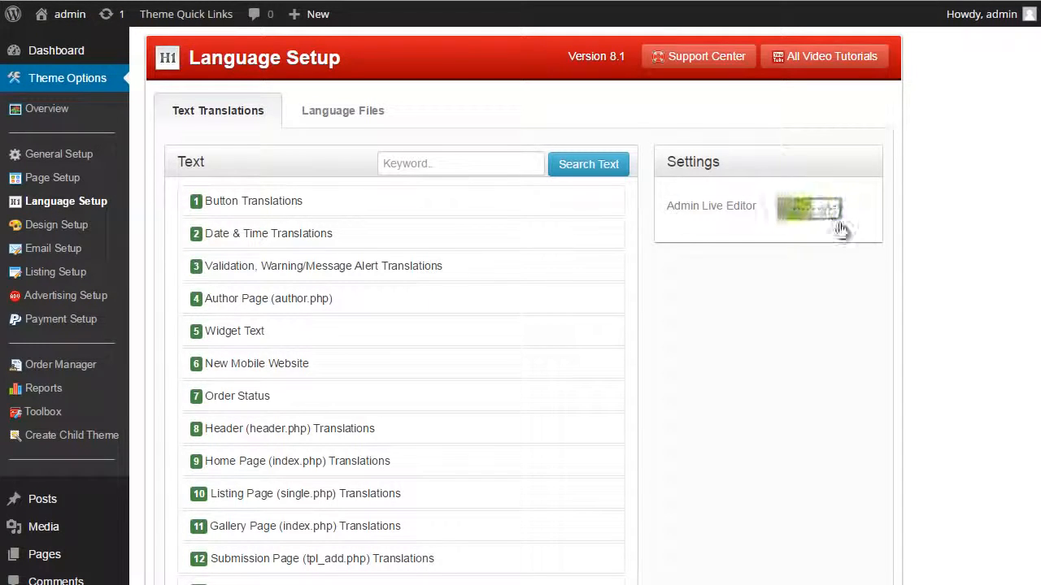
scroll(860, 235, "down", 8)
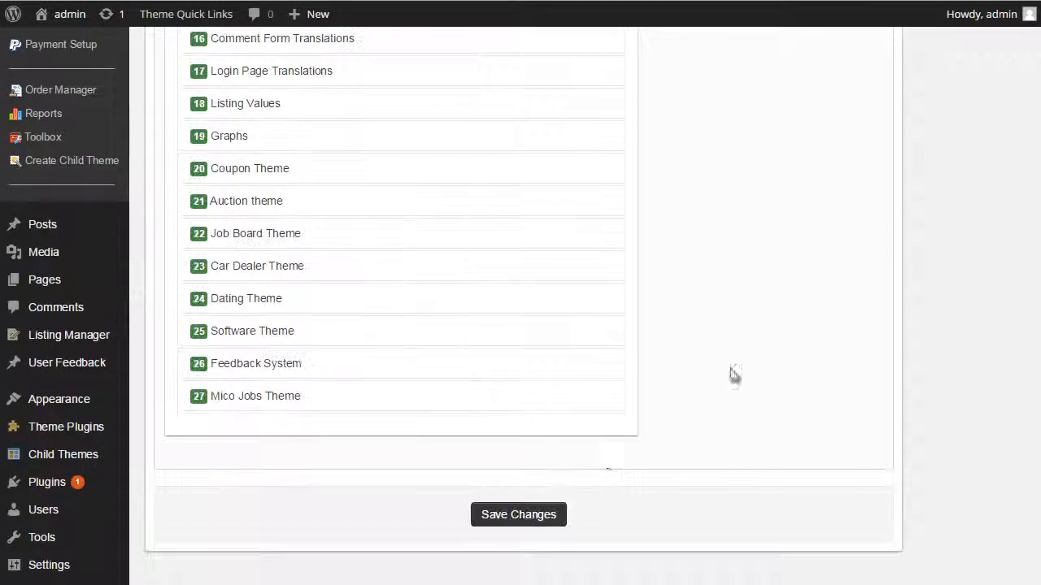
left_click(525, 524)
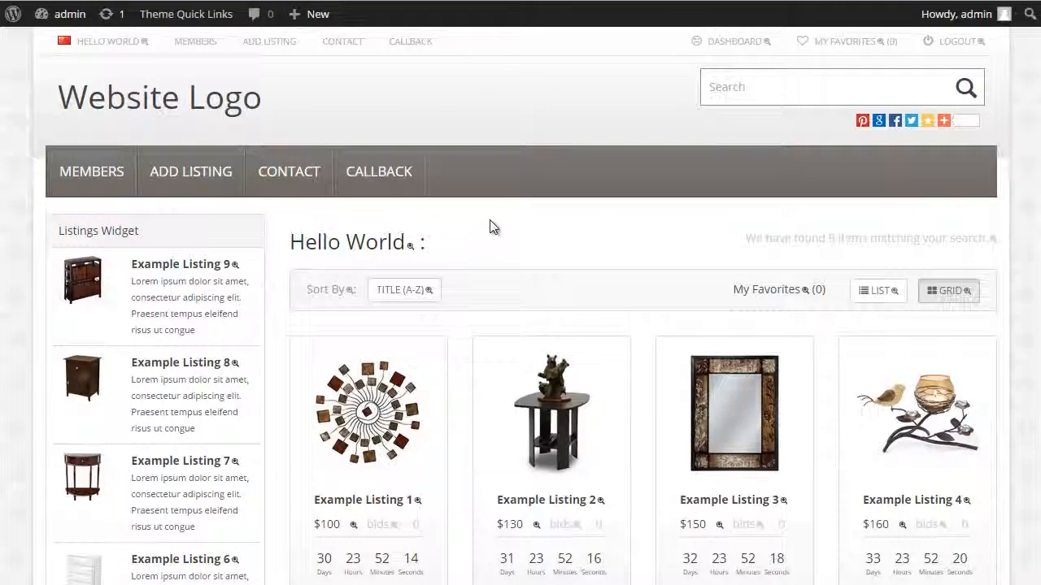
Step: On the live site, change the "Hello World" heading above the listings to "Testing New Text" with the live text editor
scroll(490, 221, "down", 1)
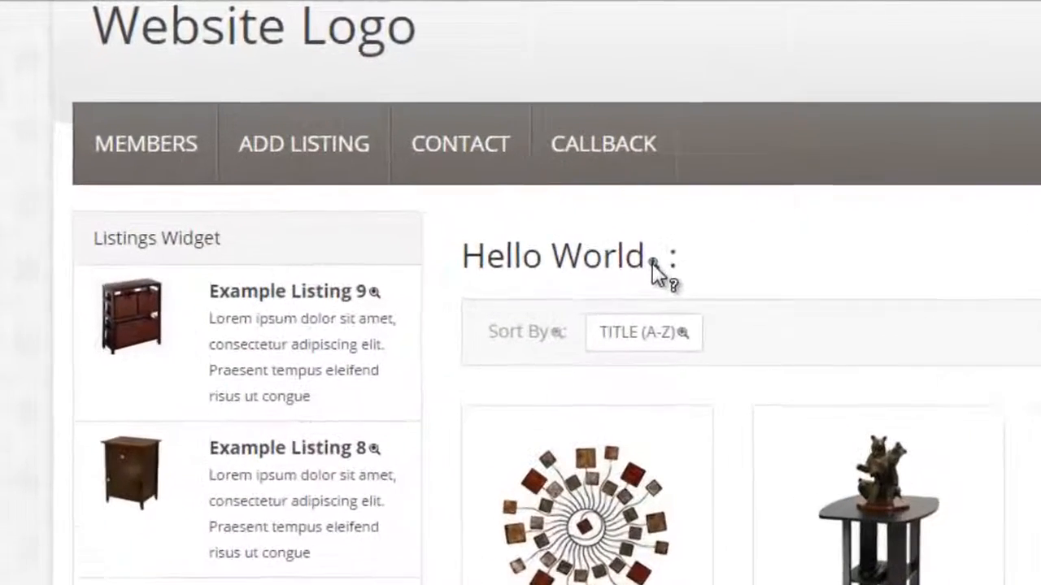
left_click(413, 168)
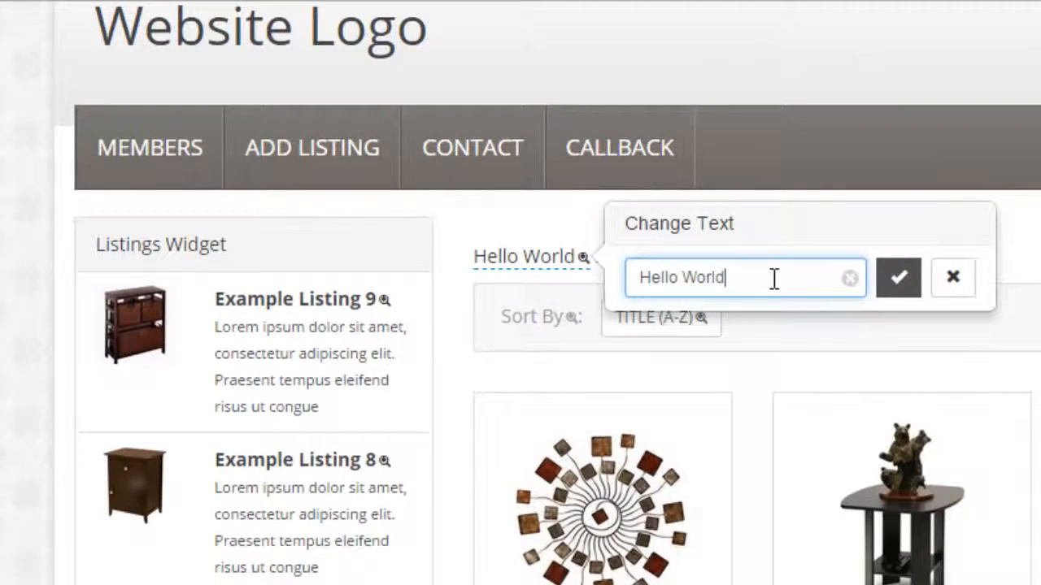
left_click_drag(726, 278, 640, 285)
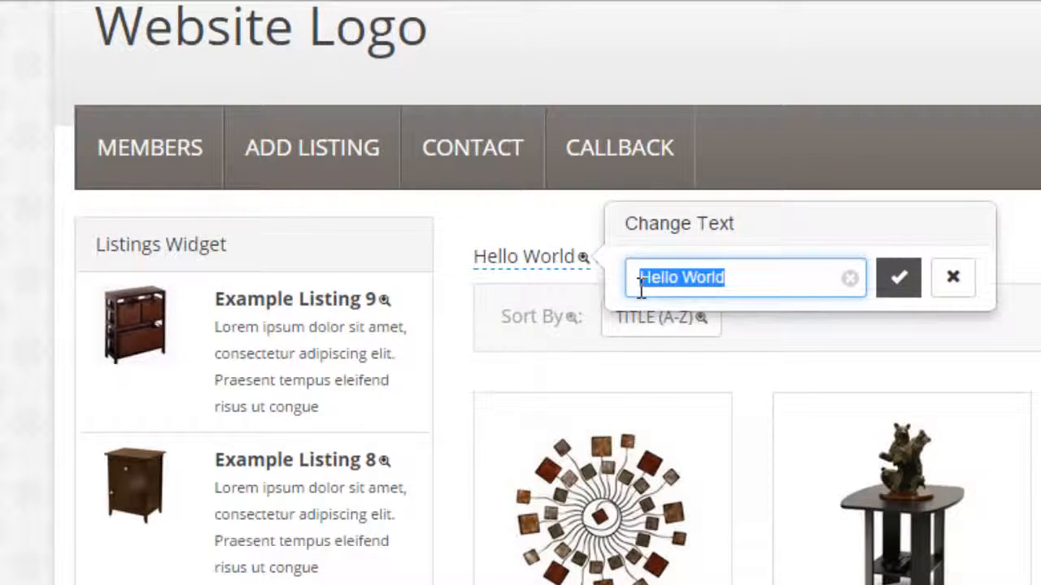
type("Testing N")
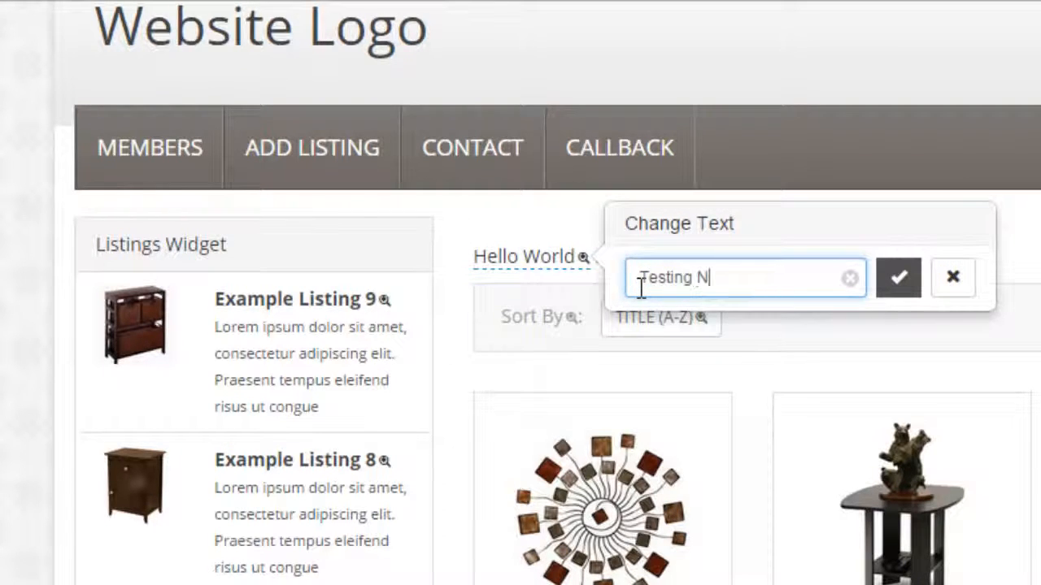
type("ew Text")
left_click(897, 278)
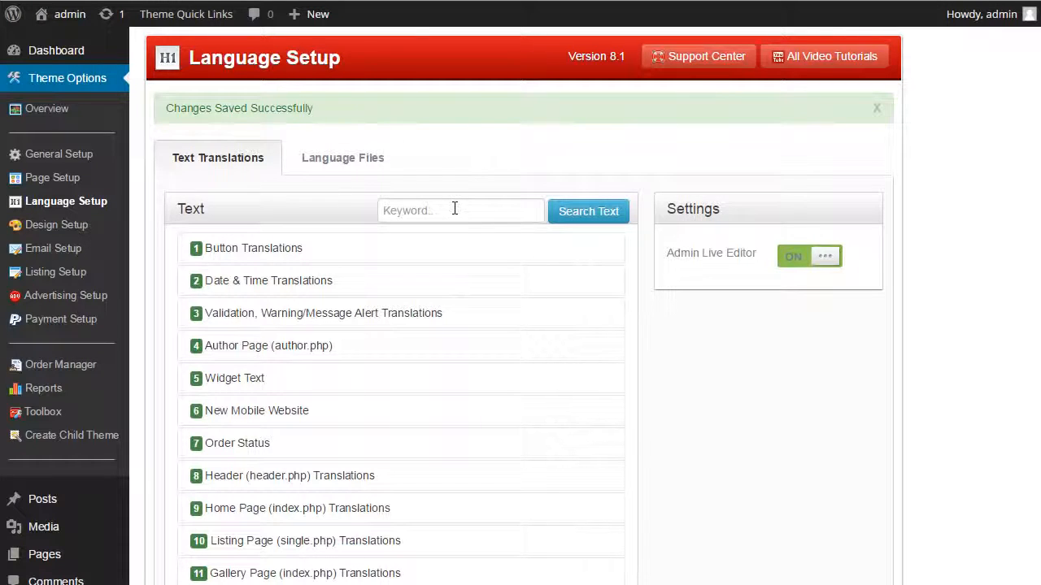
Step: Open the Language Files section of Language Setup to examine the language upload, selection and download options
left_click(380, 158)
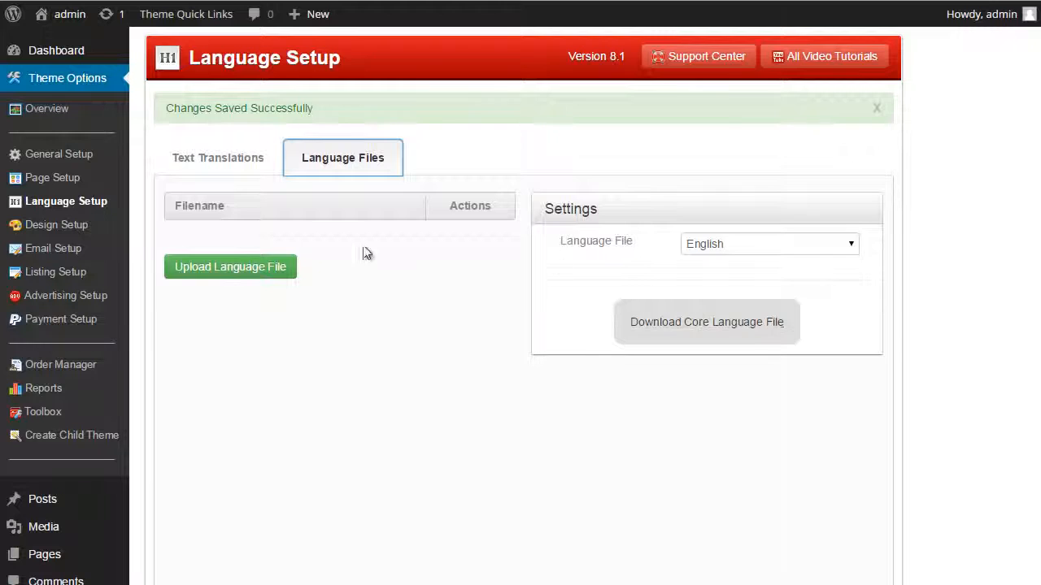
Step: Check the available Language File choices and return to the Text Translations section of Language Setup
left_click(742, 244)
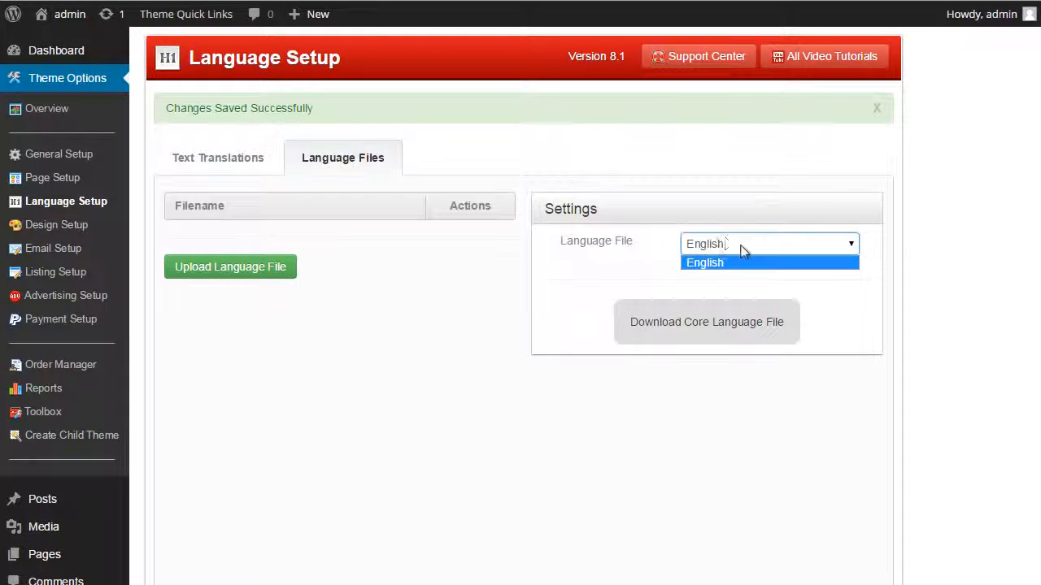
left_click(650, 195)
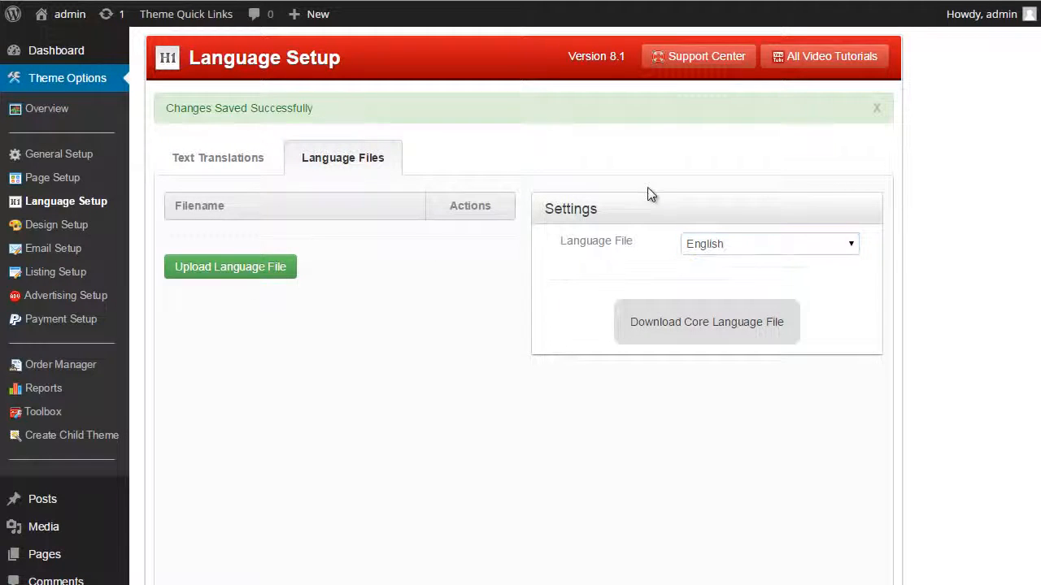
left_click(254, 167)
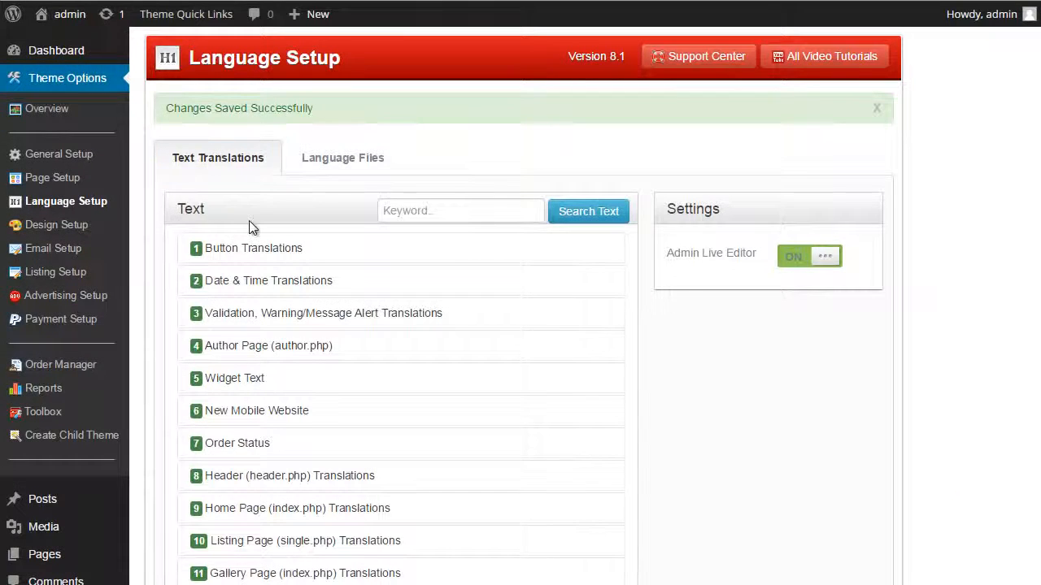
Step: Open Design Setup and look over the live home page and the basic color options
left_click(73, 226)
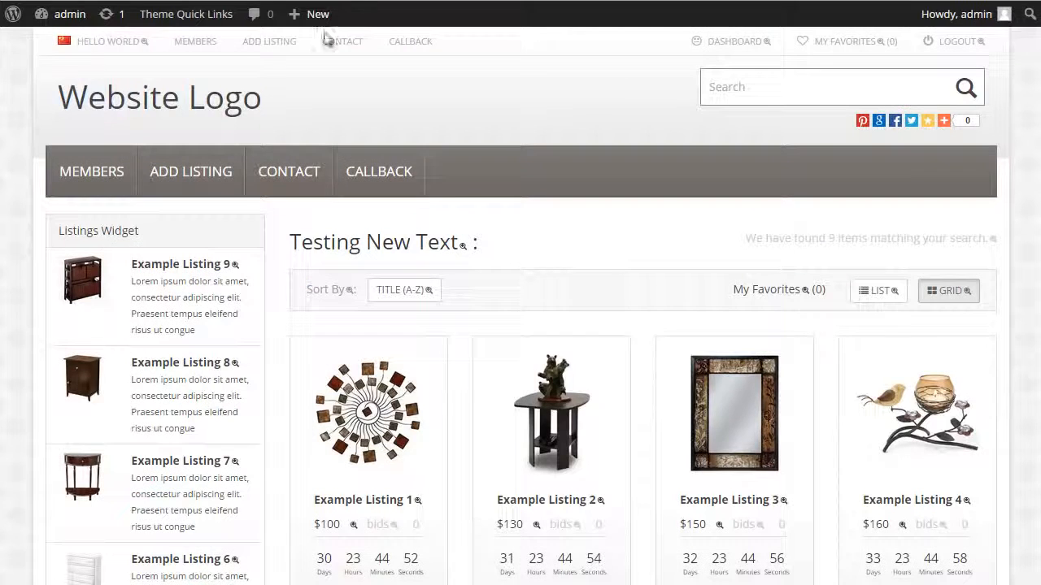
left_click(160, 104)
scroll(339, 311, "down", 3)
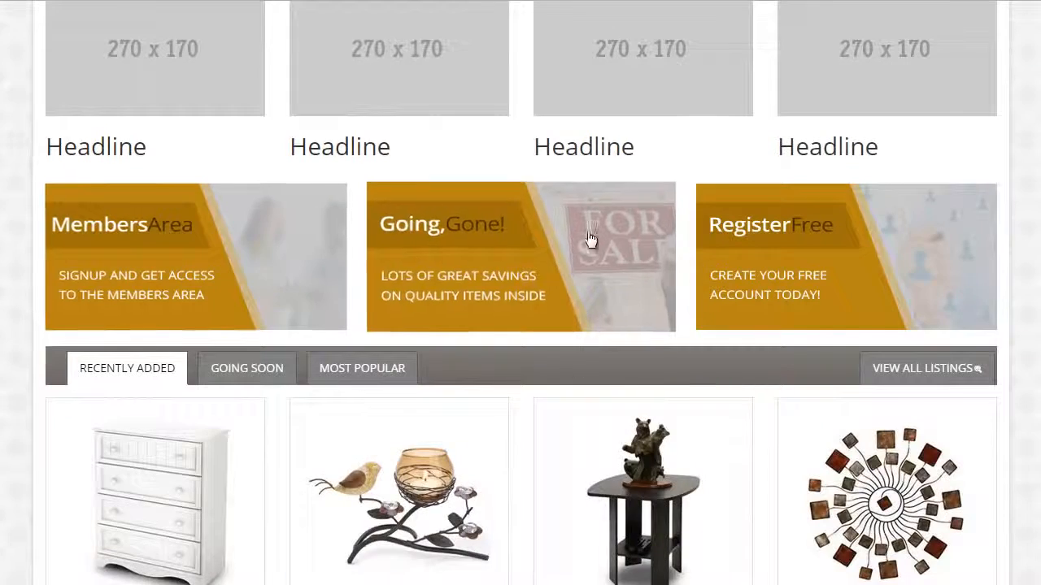
scroll(459, 234, "up", 2)
scroll(348, 81, "up", 2)
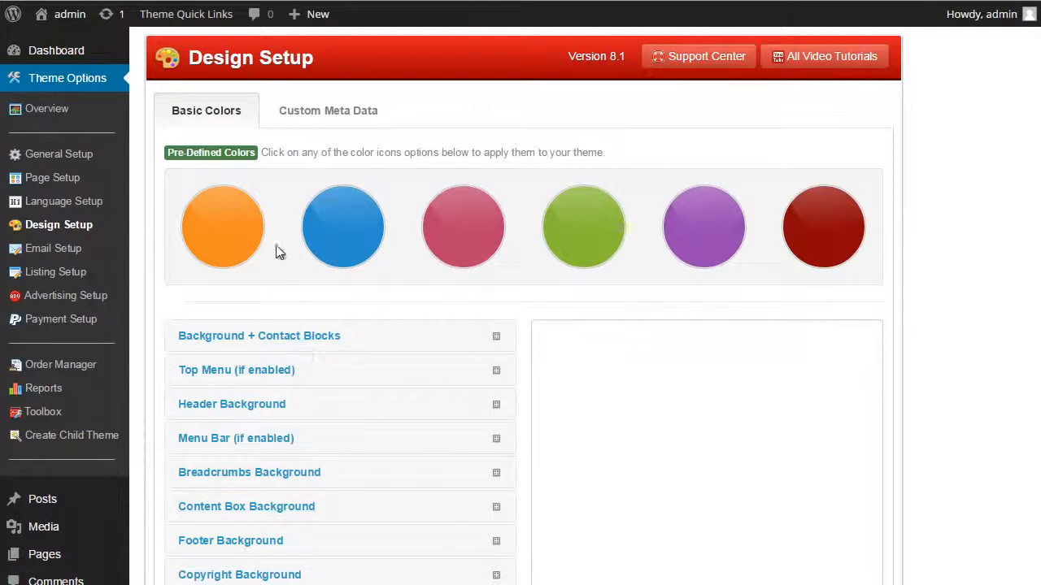
scroll(276, 248, "down", 2)
scroll(304, 239, "up", 2)
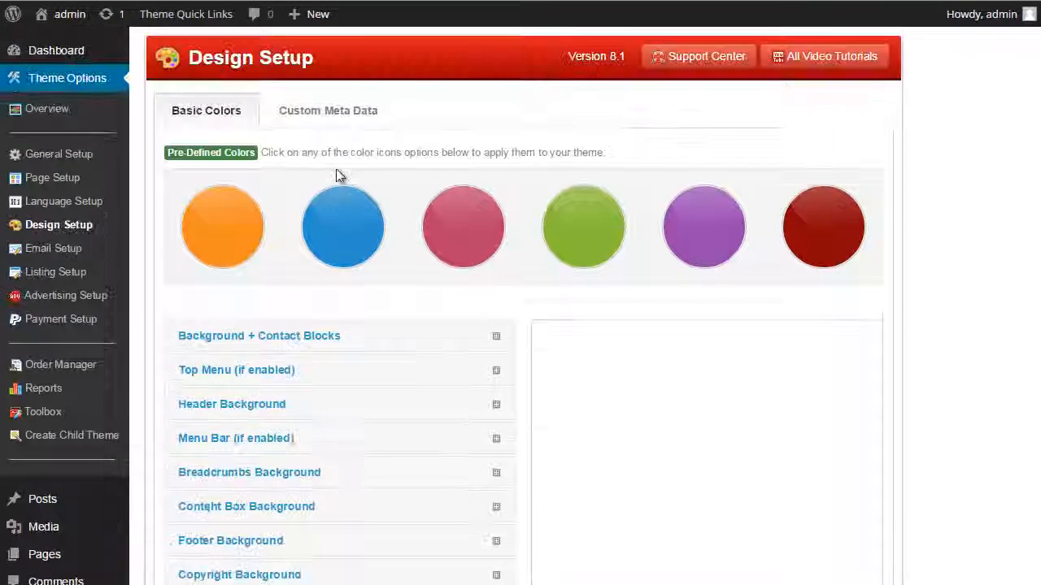
Step: Set the Header Background color to #ff0505 in Design Setup, save the changes and reload the live site
scroll(571, 267, "down", 2)
left_click(259, 248)
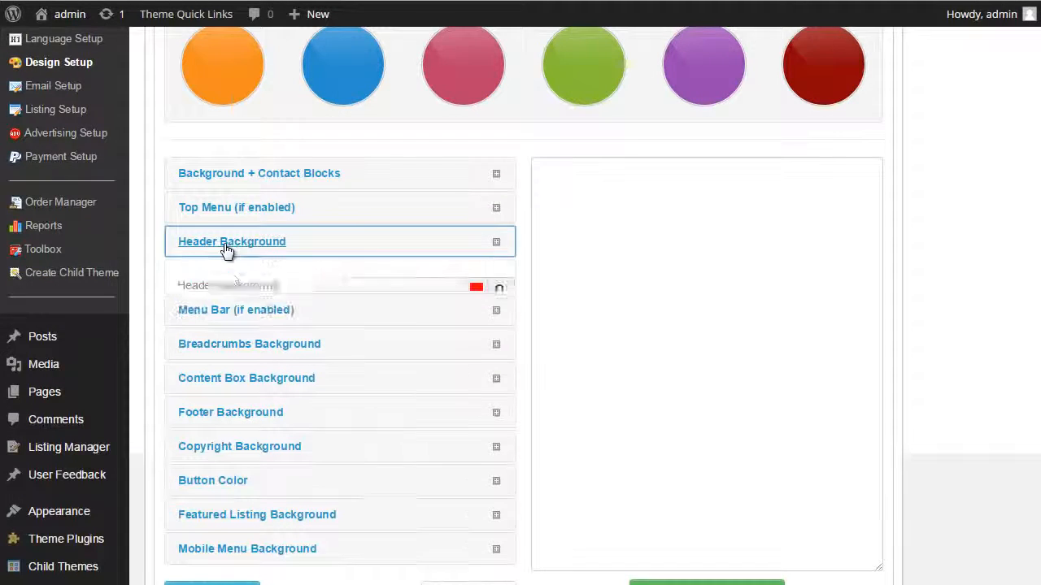
left_click(479, 293)
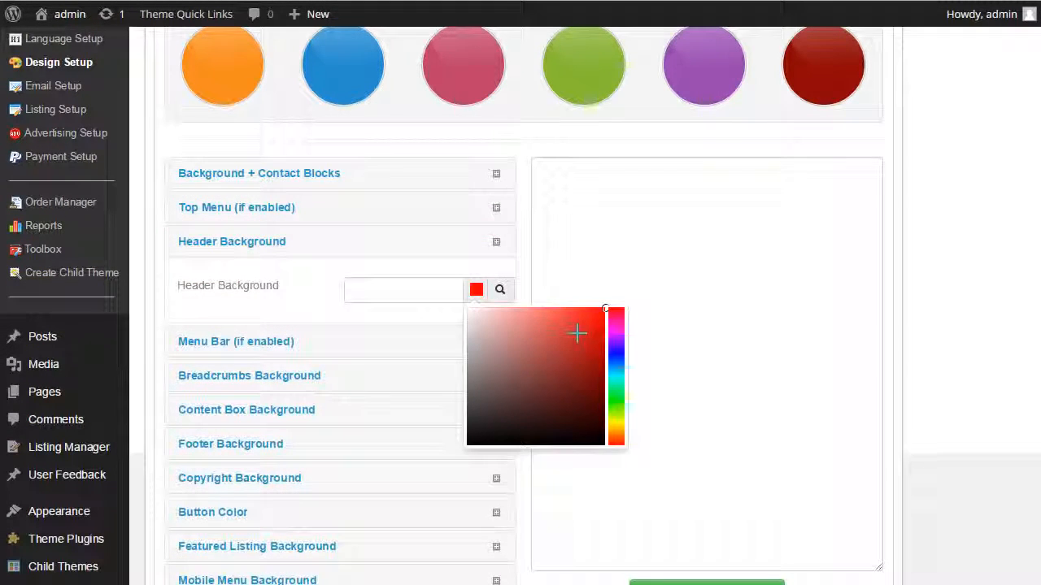
left_click(274, 288)
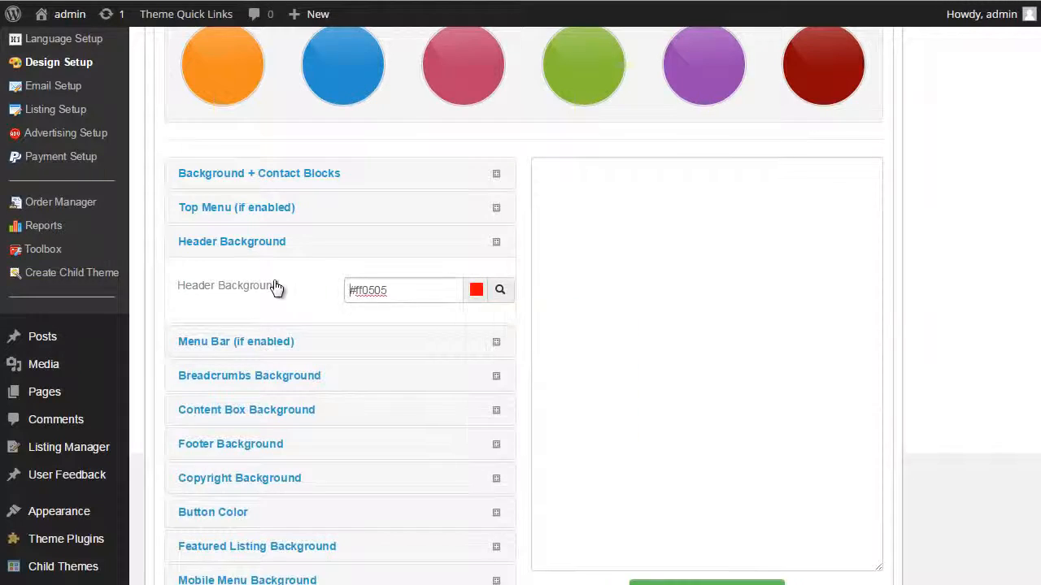
scroll(336, 336, "down", 2)
left_click(227, 479)
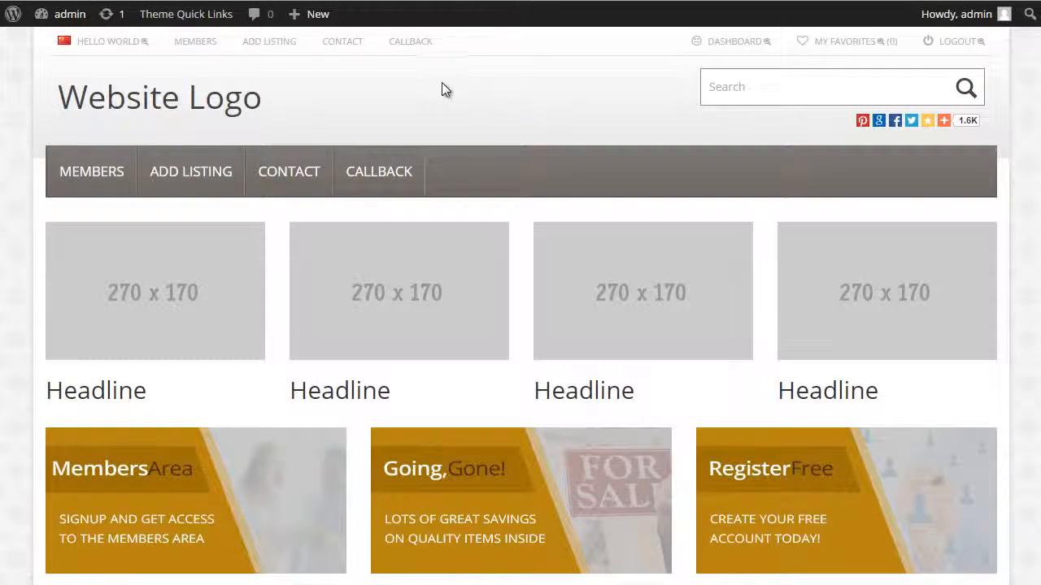
key("F5")
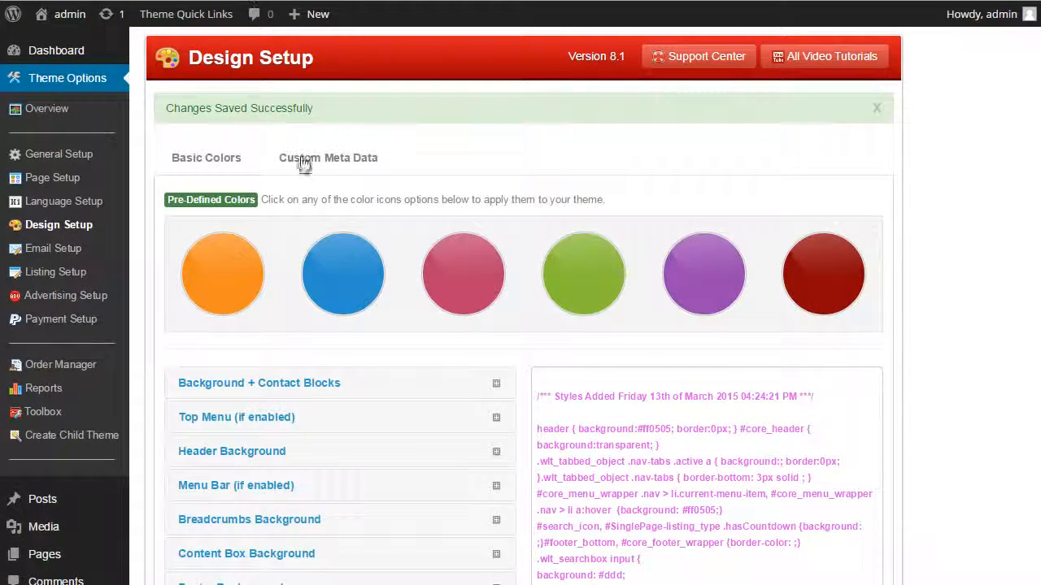
Step: Open the PremiumPress child theme library and examine the preview of the Auction Green design
scroll(303, 163, "down", 5)
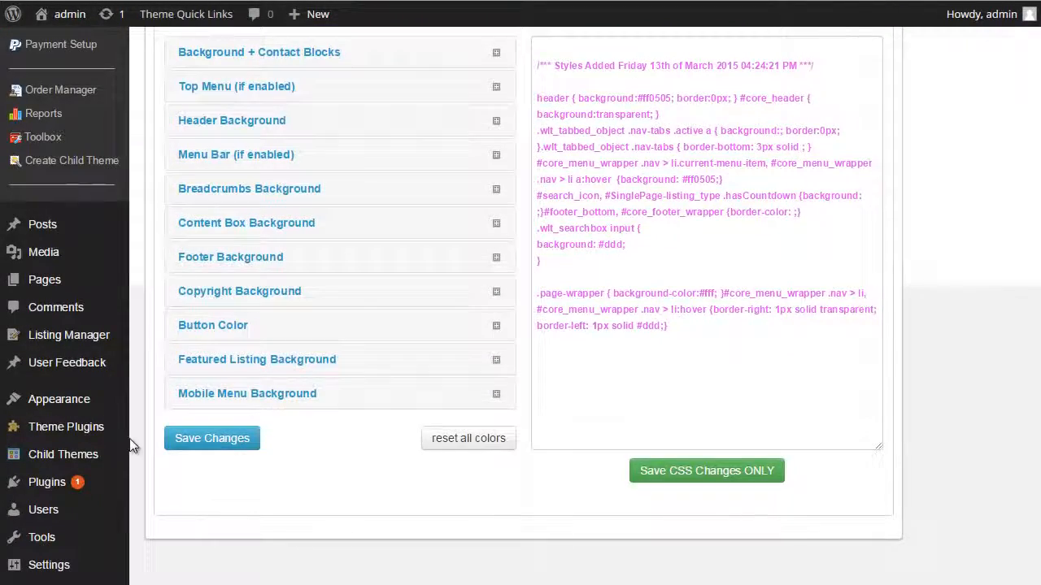
left_click(63, 456)
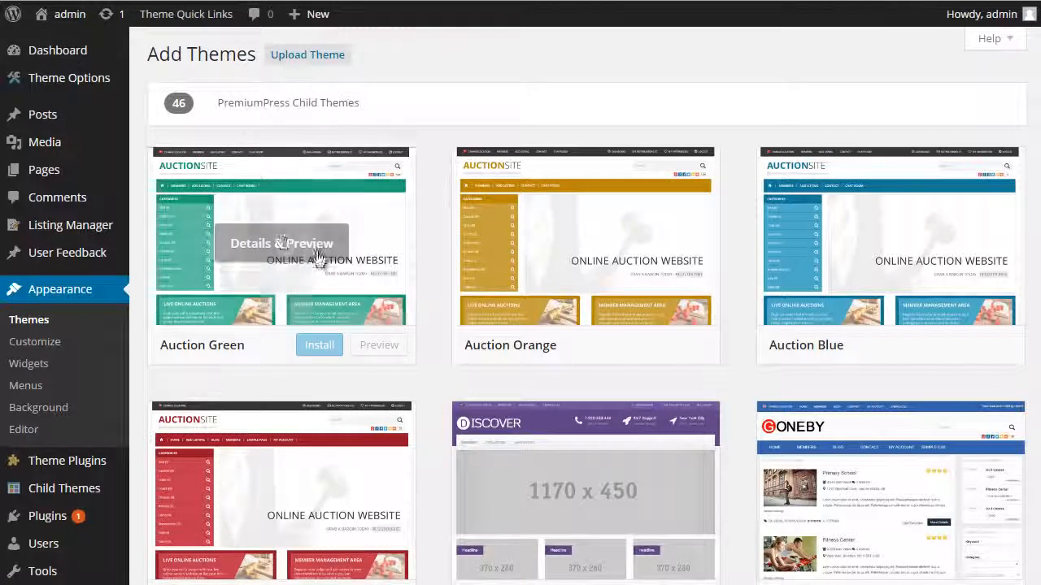
mouse_move(353, 278)
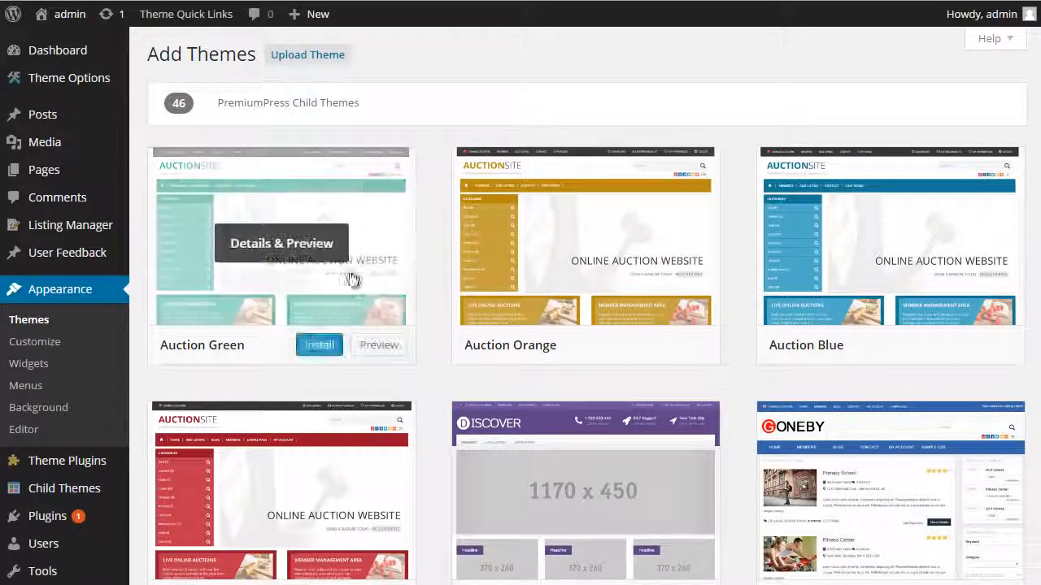
left_click(274, 248)
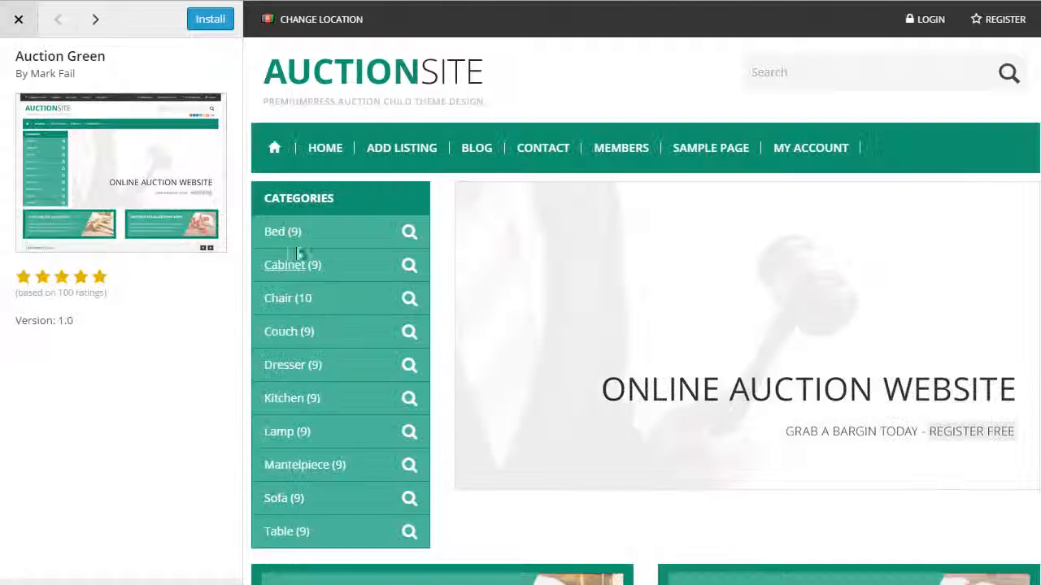
scroll(852, 267, "down", 7)
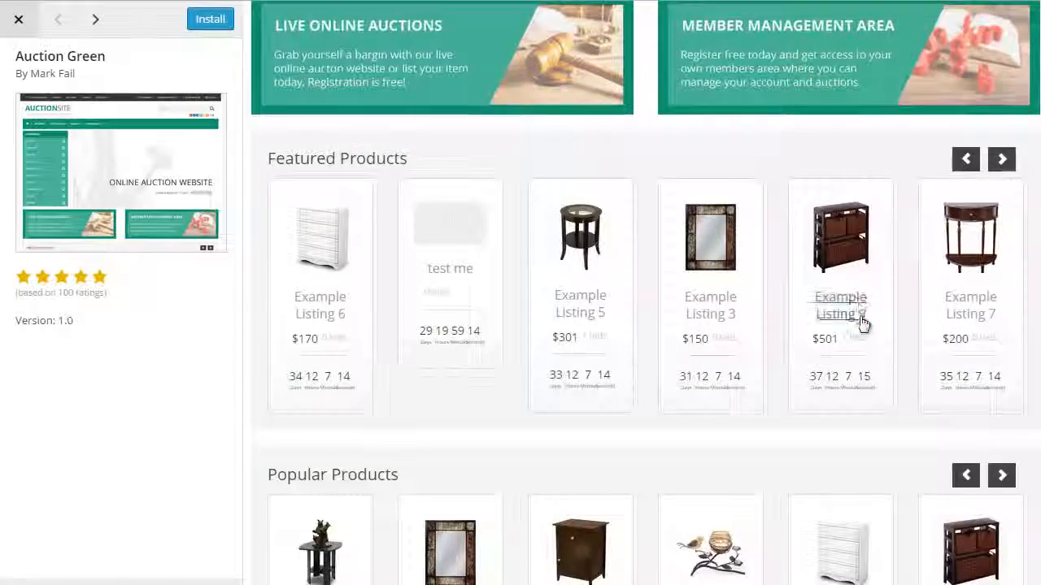
left_click(862, 323)
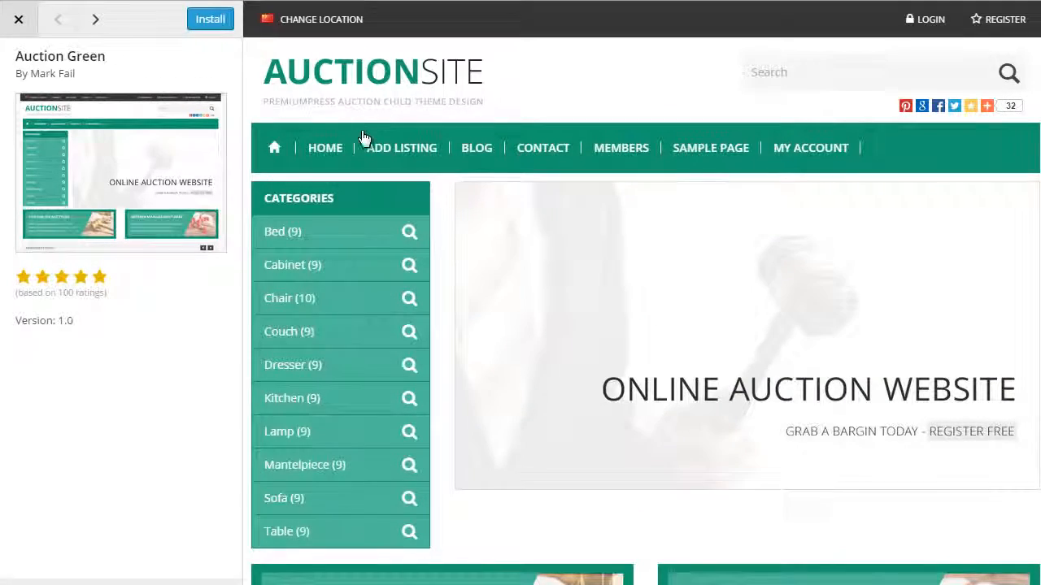
scroll(378, 179, "down", 1)
scroll(377, 183, "up", 1)
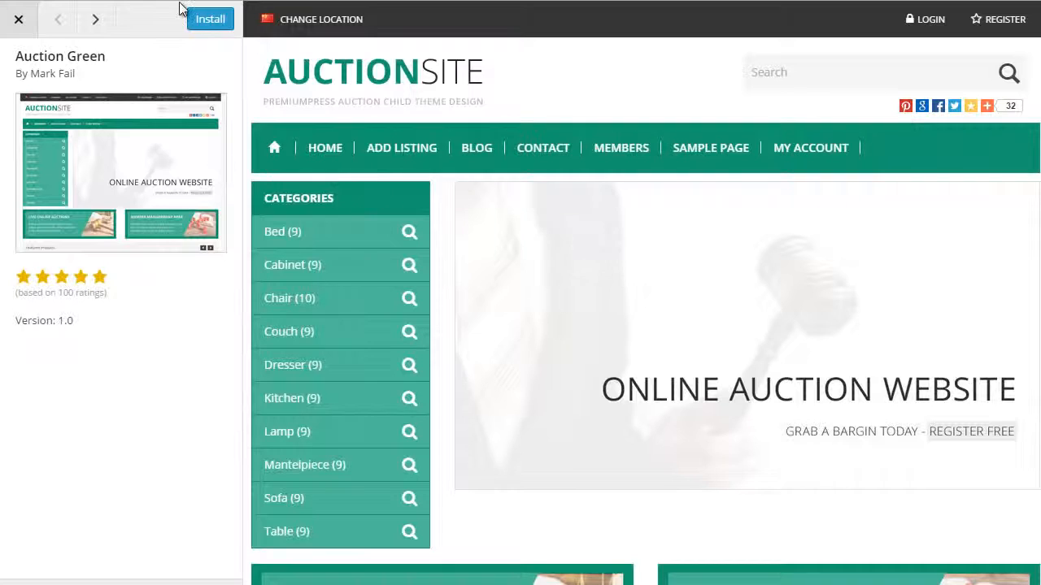
Step: Install and activate the Auction Green child theme, then dismiss the theme activation notice
left_click(213, 24)
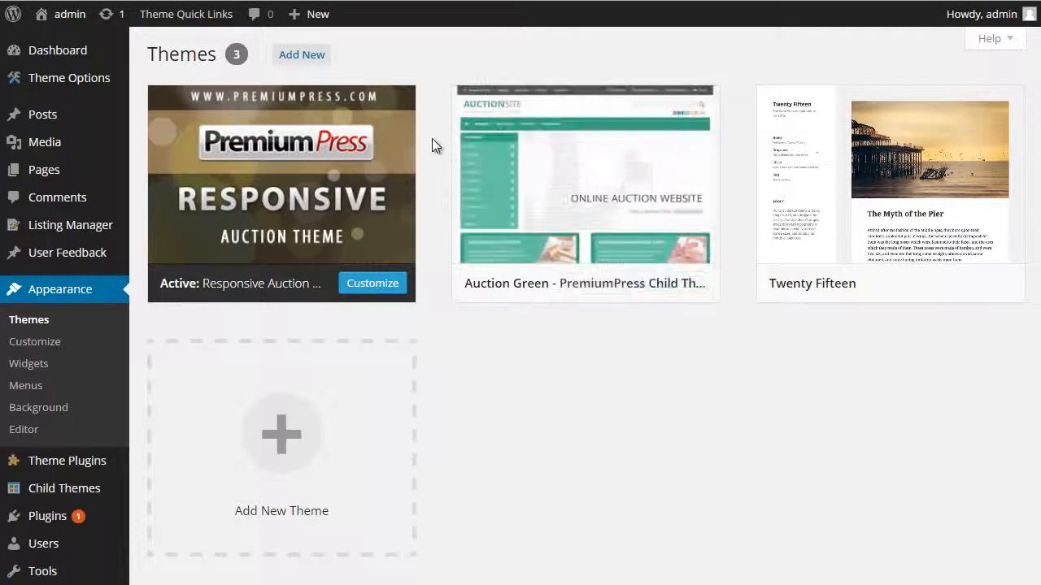
mouse_move(553, 242)
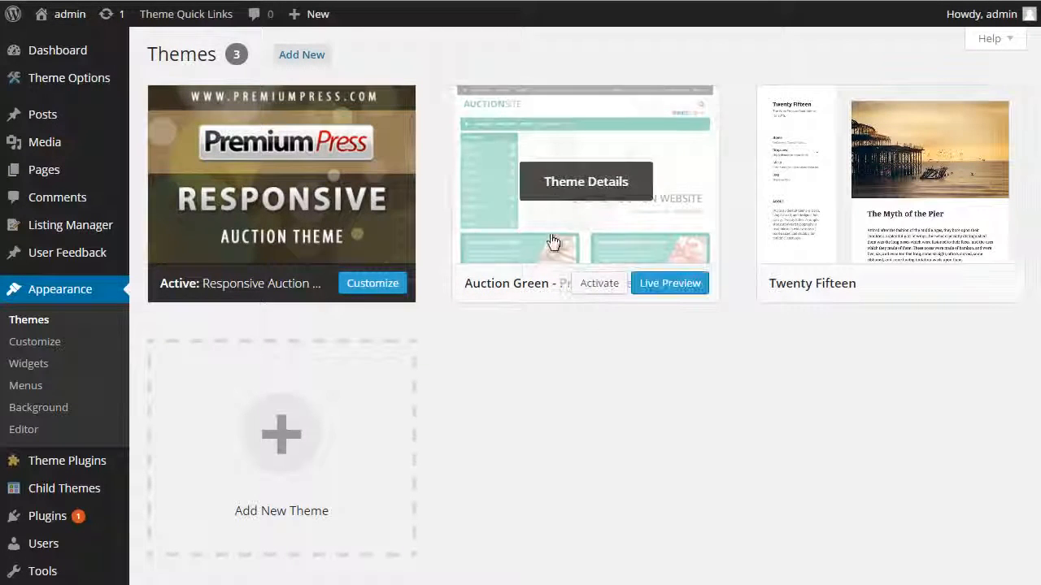
left_click(600, 285)
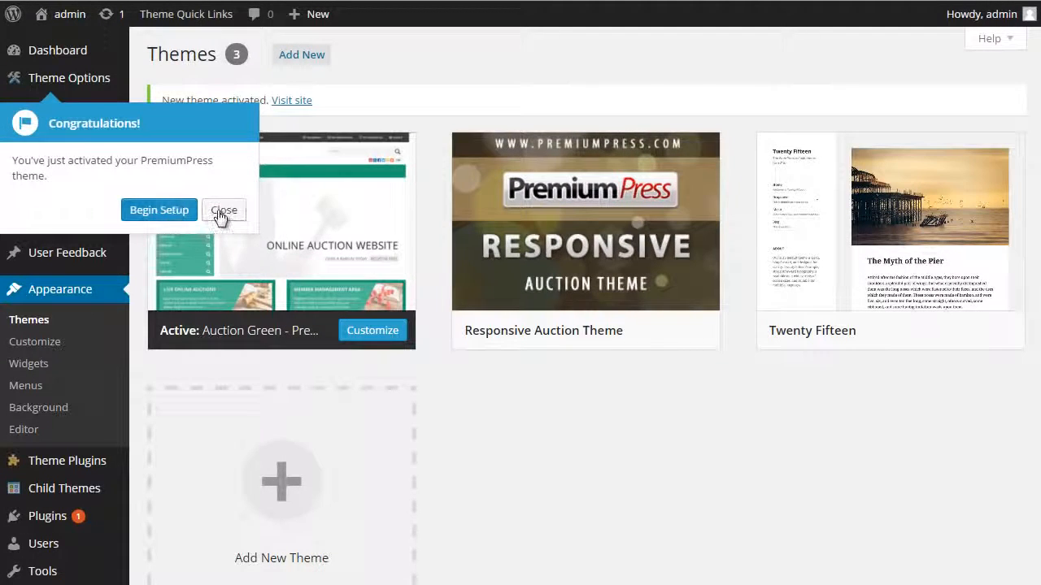
left_click(218, 209)
Step: Visit the live site to examine the Auction Green home page from the header down to the featured products
left_click(291, 100)
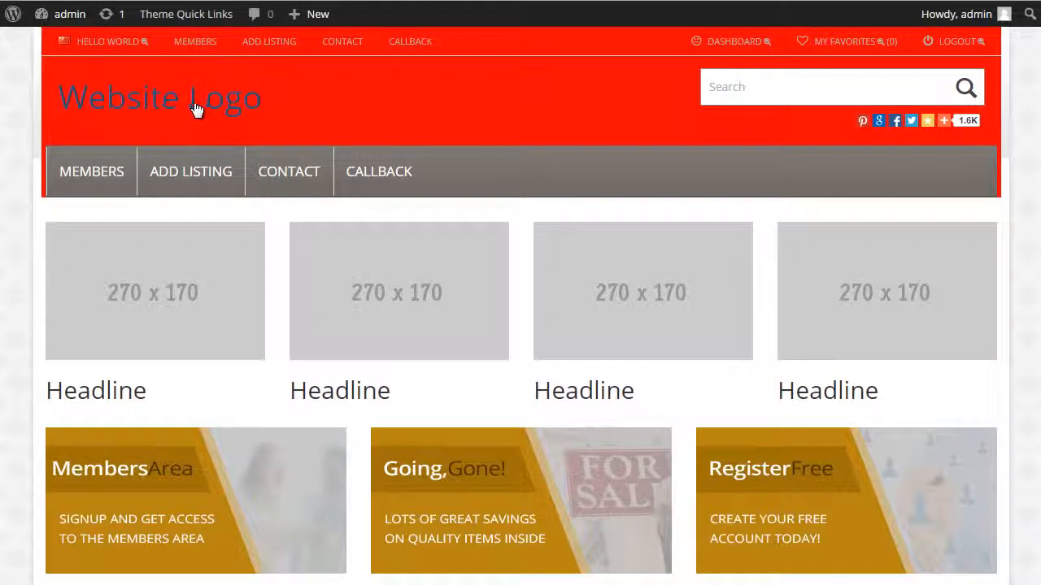
scroll(212, 296, "down", 9)
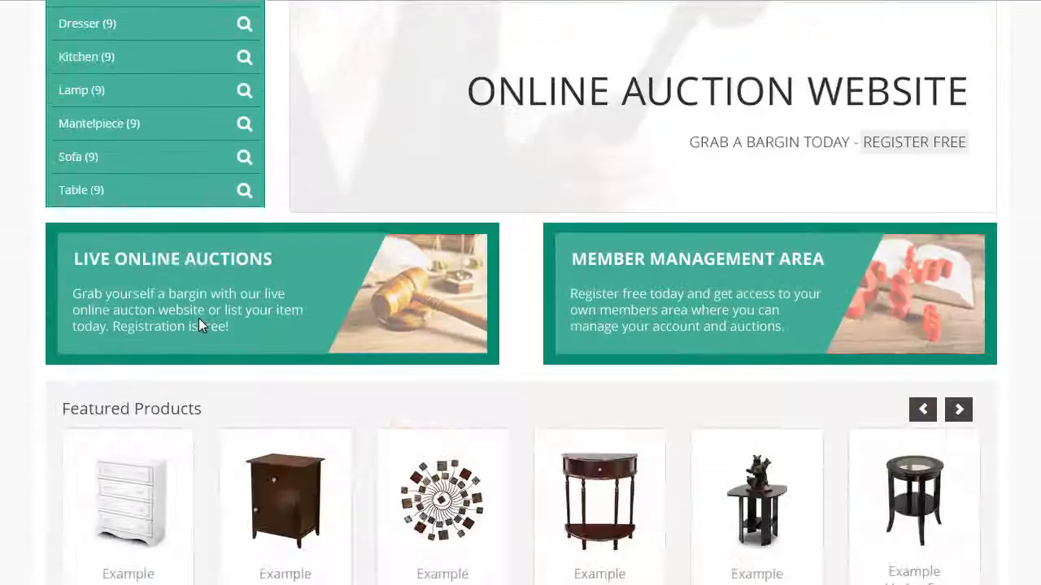
scroll(284, 368, "down", 2)
scroll(278, 326, "up", 11)
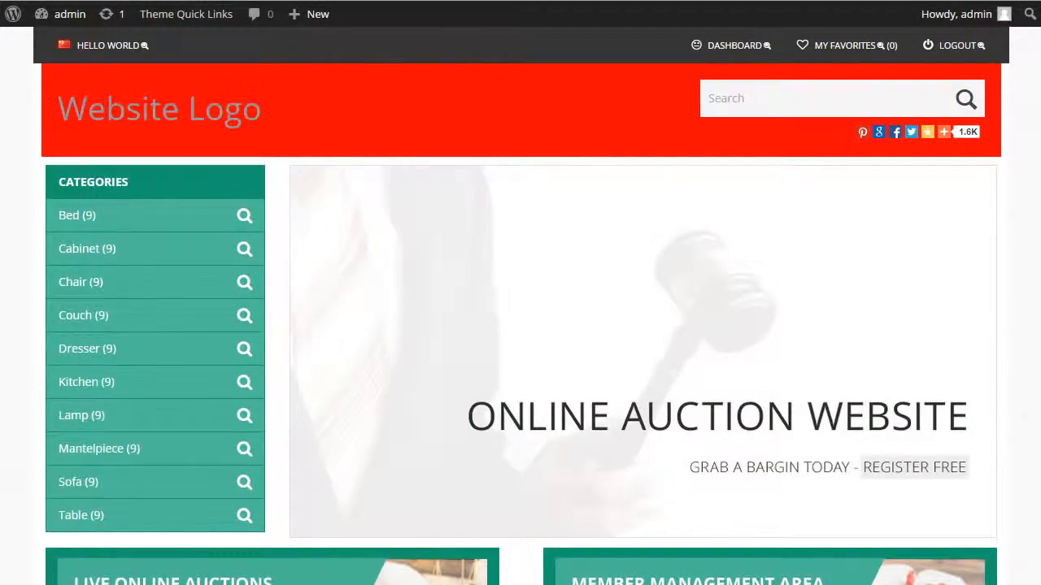
left_click(246, 1)
Step: Delete all the custom CSS in Design Setup, save only the CSS changes and check the reloaded live home page
mouse_move(81, 81)
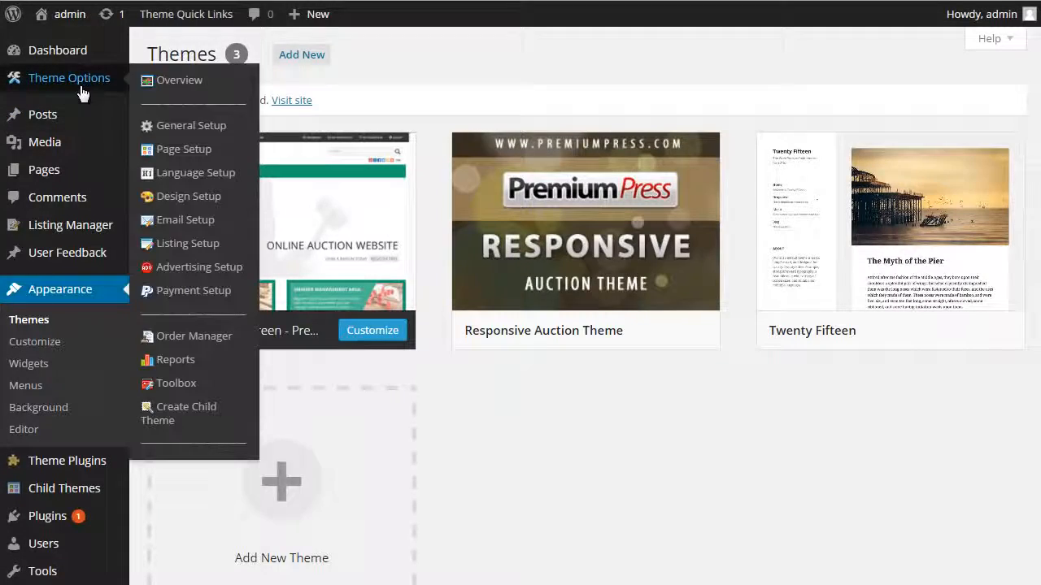
left_click(195, 199)
scroll(397, 443, "down", 3)
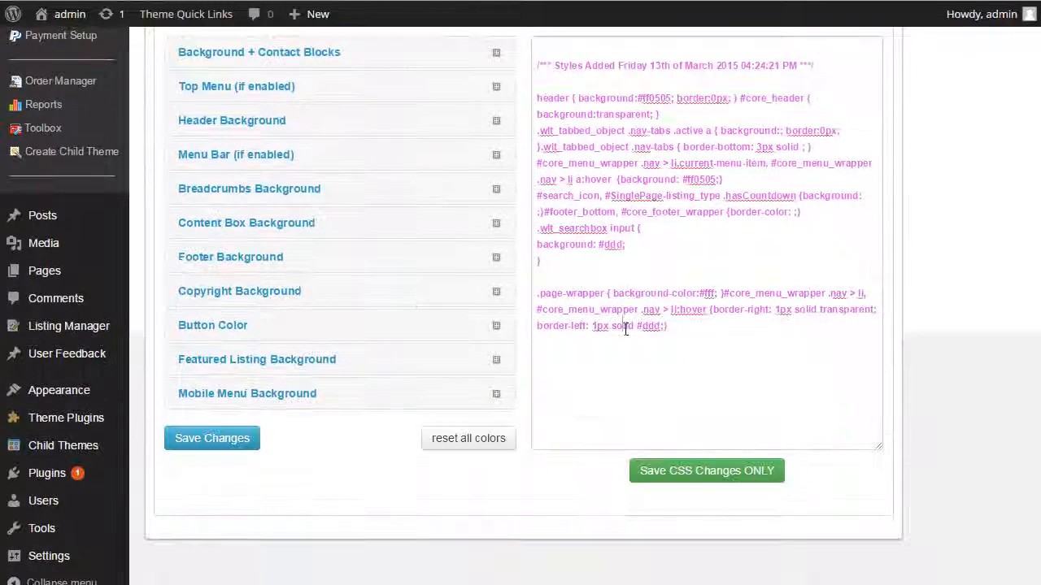
left_click(623, 341)
key("ctrl+a")
key("BackSpace")
left_click(732, 471)
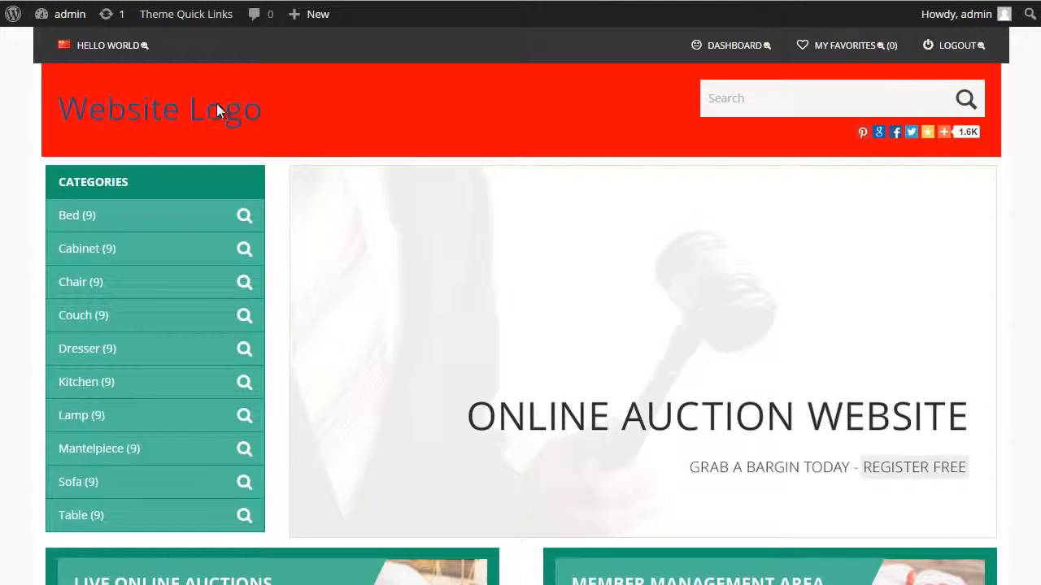
left_click(216, 104)
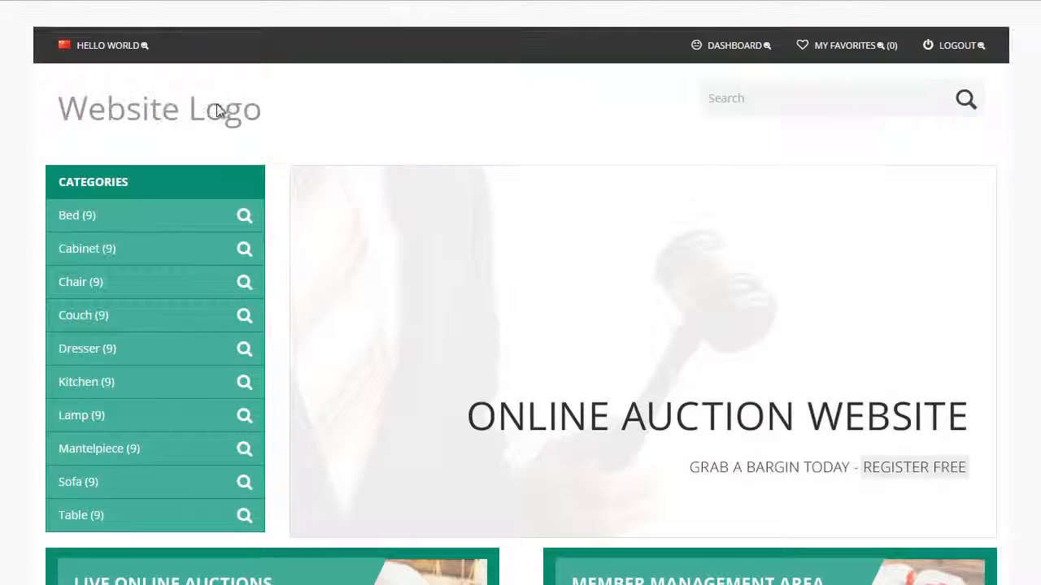
scroll(151, 261, "down", 8)
scroll(153, 283, "up", 8)
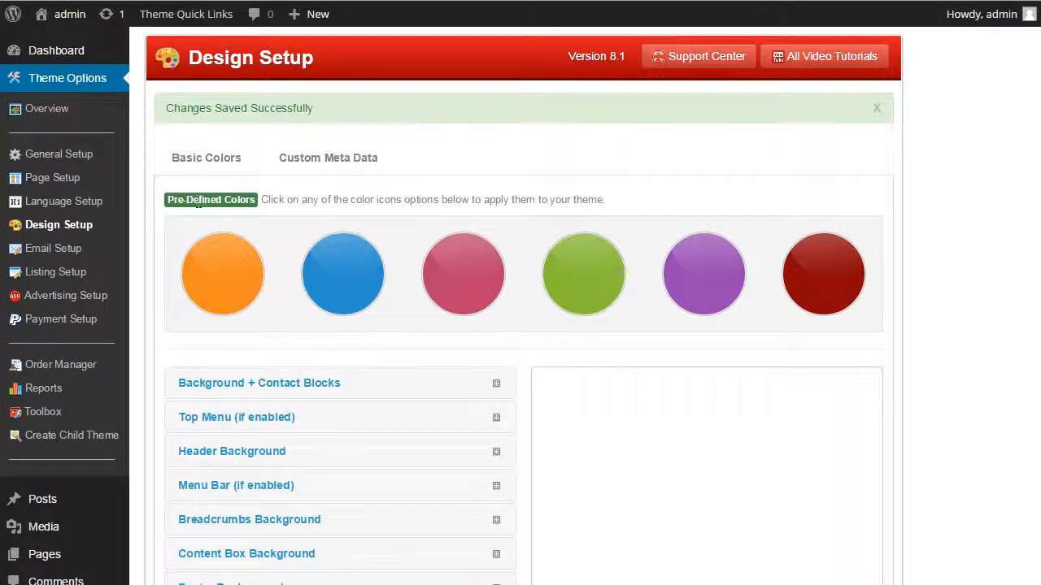
Step: Assign the "adsada" menu to the Top, Main and Mobile Device Navigation locations, save it and check the live site
scroll(181, 230, "down", 4)
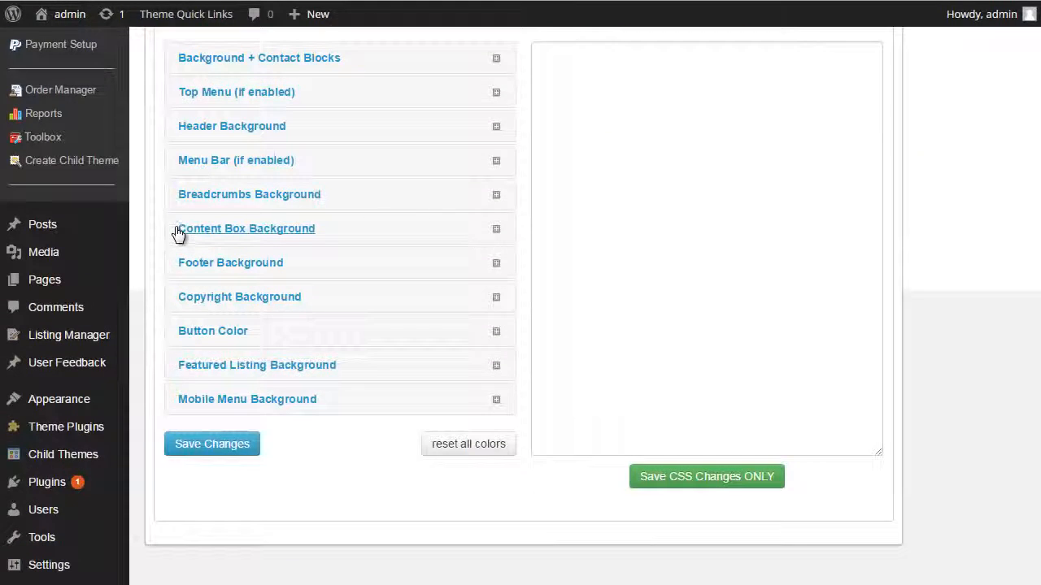
mouse_move(110, 413)
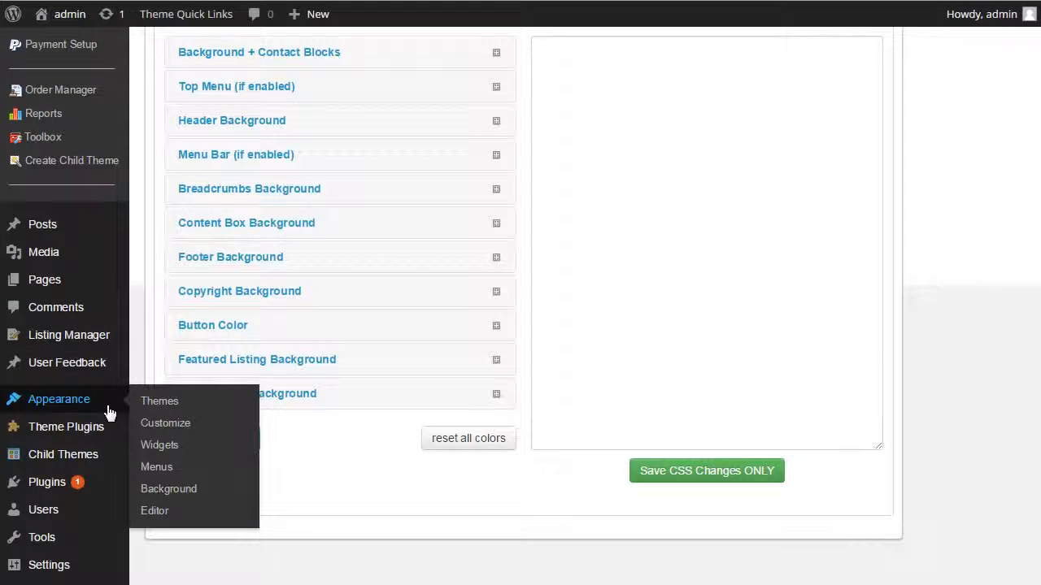
left_click(174, 475)
scroll(501, 345, "down", 1)
left_click(518, 436)
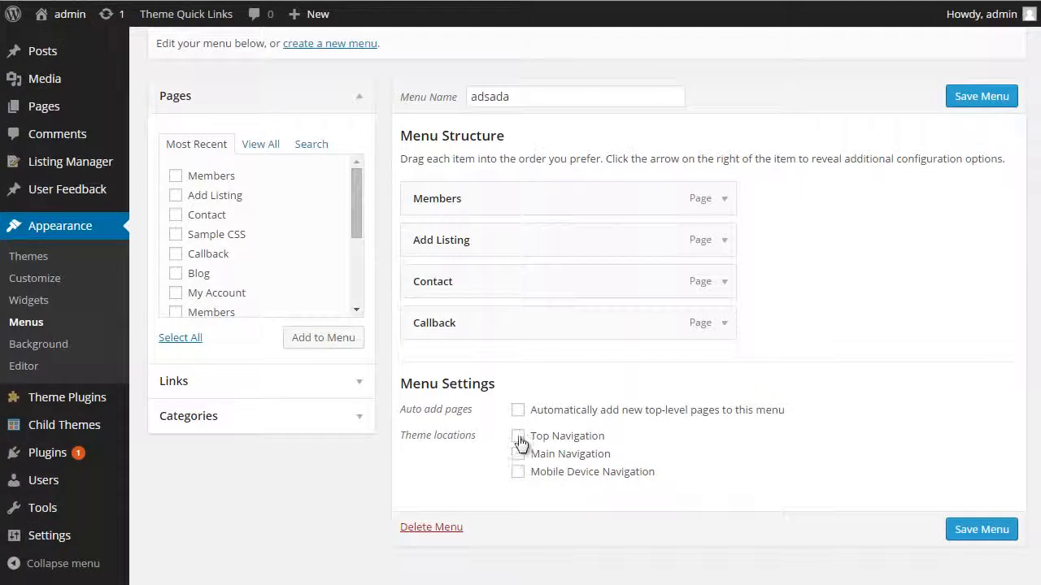
left_click(517, 454)
left_click(518, 471)
left_click(975, 527)
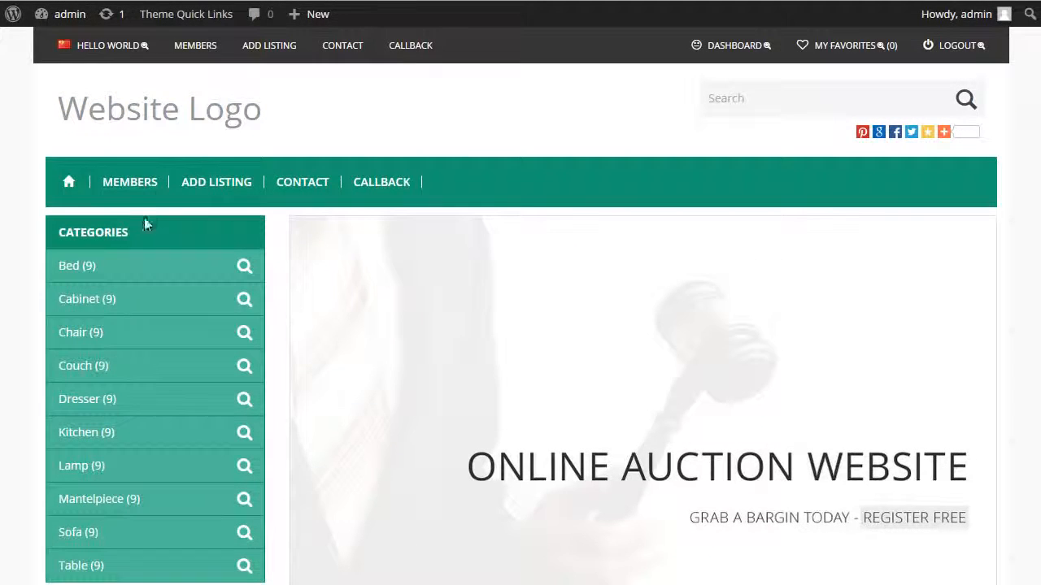
scroll(193, 213, "down", 5)
scroll(181, 233, "up", 5)
scroll(226, 200, "down", 3)
scroll(225, 230, "up", 3)
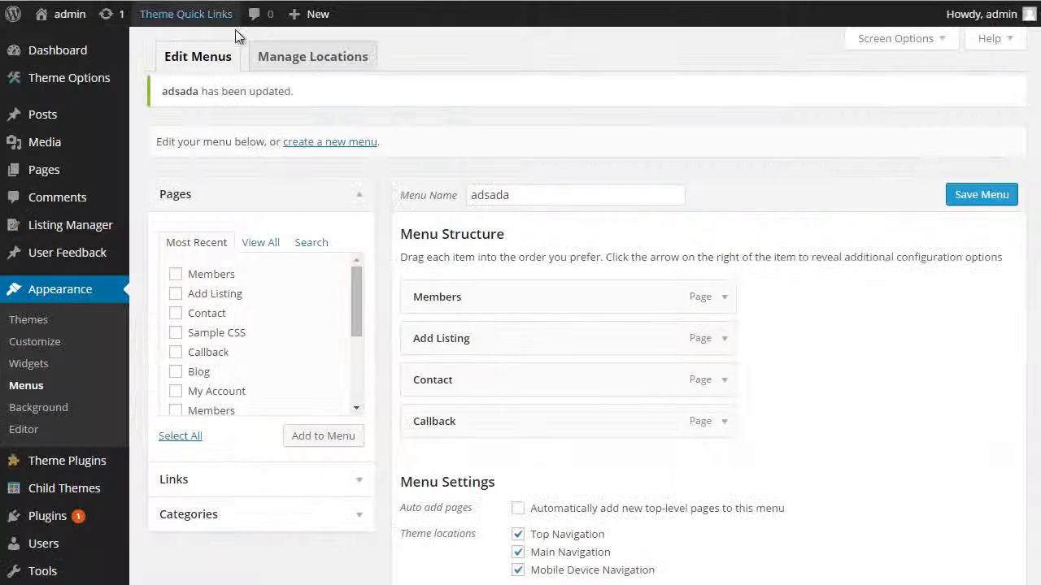
Step: Examine the custom fields, listing packages and membership packages in the theme's Listing Setup
mouse_move(86, 93)
left_click(180, 127)
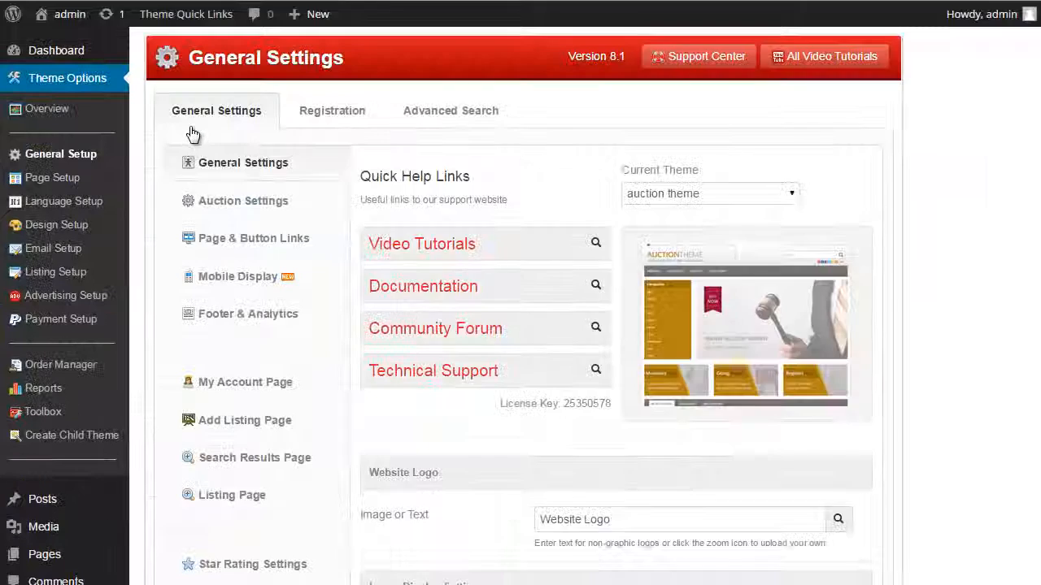
left_click(57, 272)
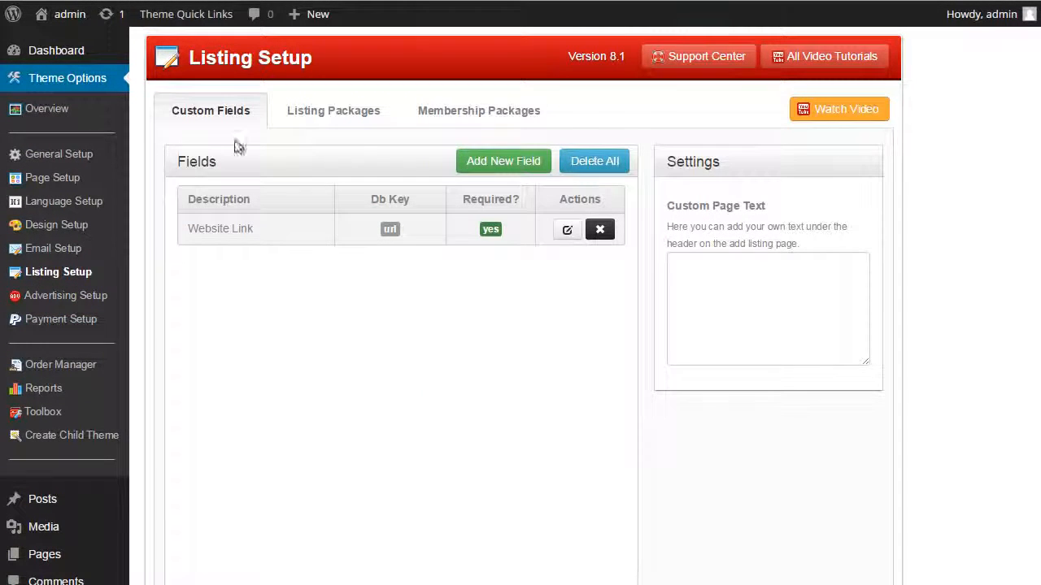
left_click(293, 115)
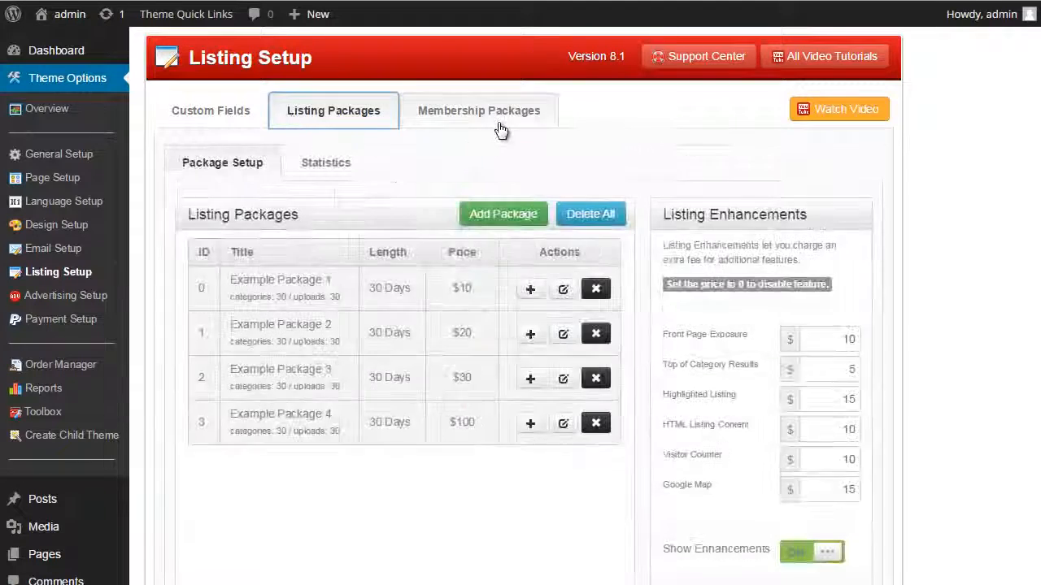
left_click(500, 122)
left_click(337, 117)
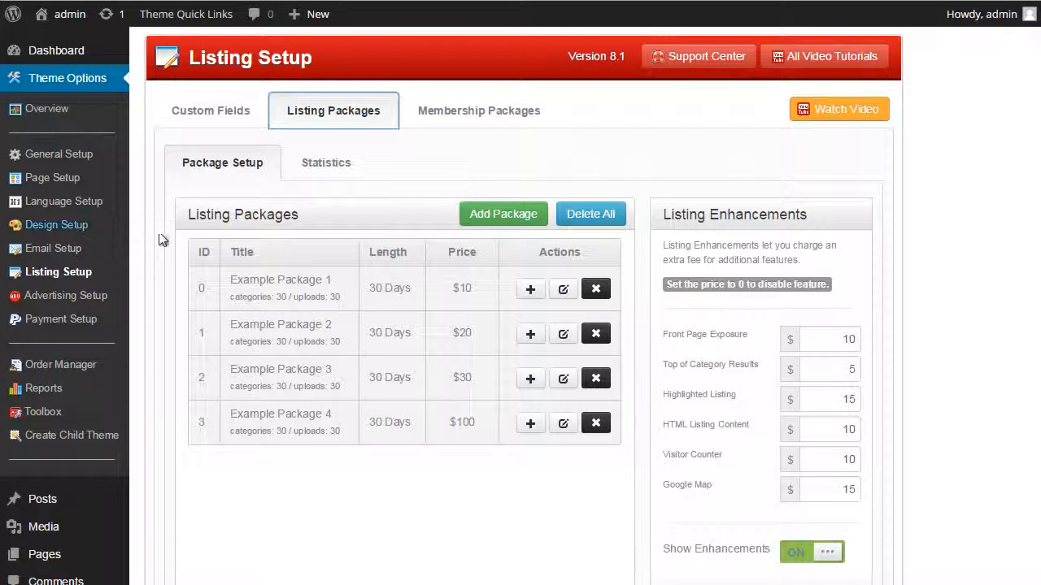
scroll(160, 236, "down", 1)
scroll(160, 235, "up", 1)
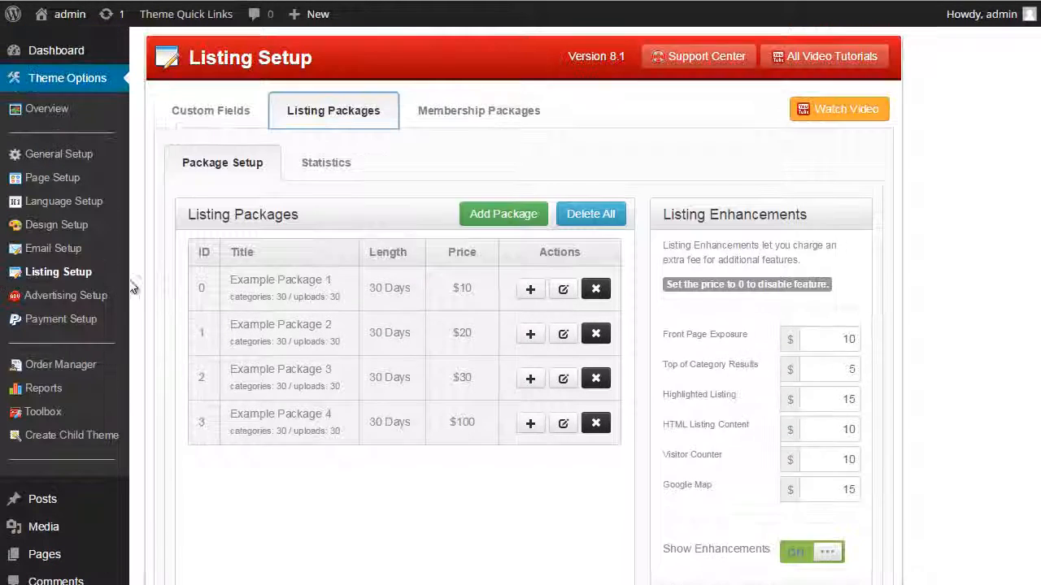
Step: Check the installed payment gateways in Payment Setup and browse the additional gateways offered on the theme plugins page
left_click(61, 321)
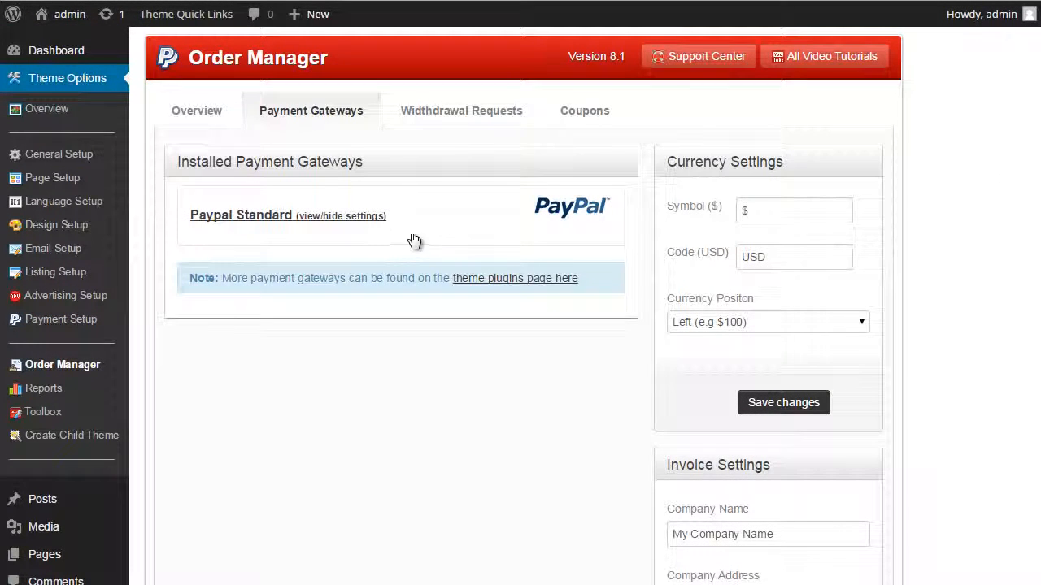
left_click(505, 279)
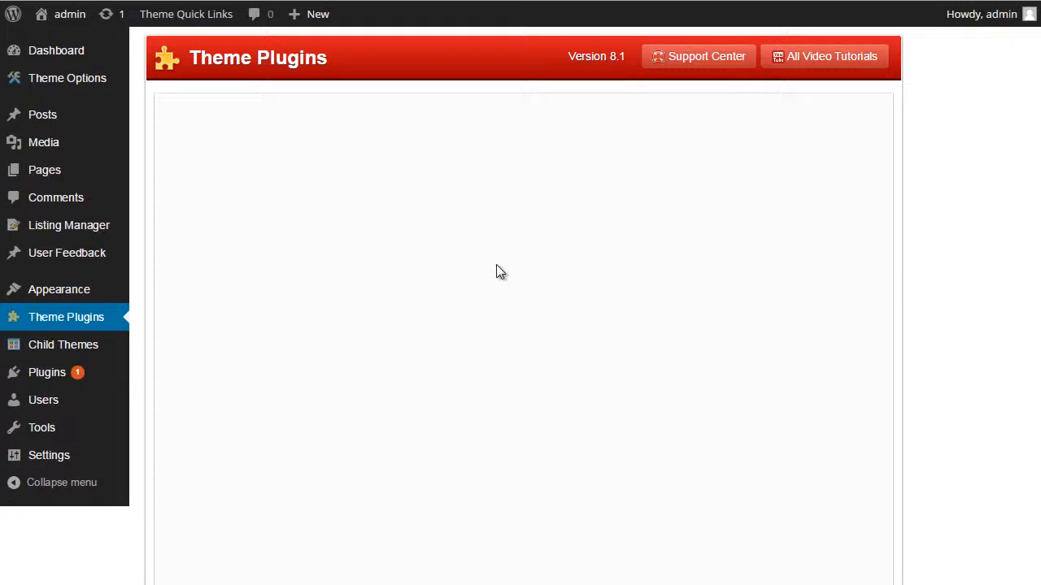
scroll(448, 279, "down", 5)
scroll(365, 239, "up", 5)
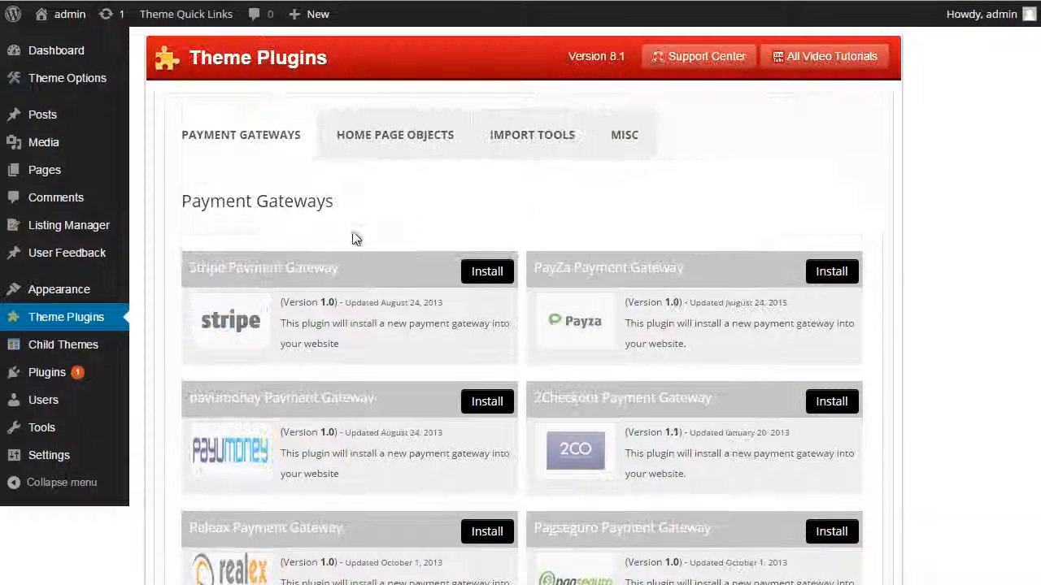
scroll(458, 282, "down", 7)
scroll(457, 282, "down", 3)
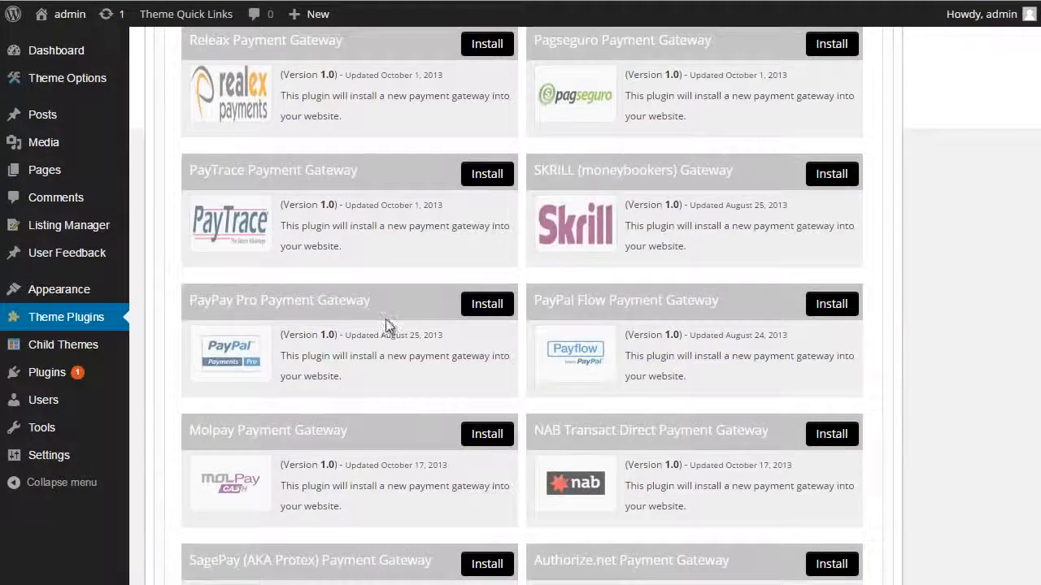
scroll(385, 328, "up", 8)
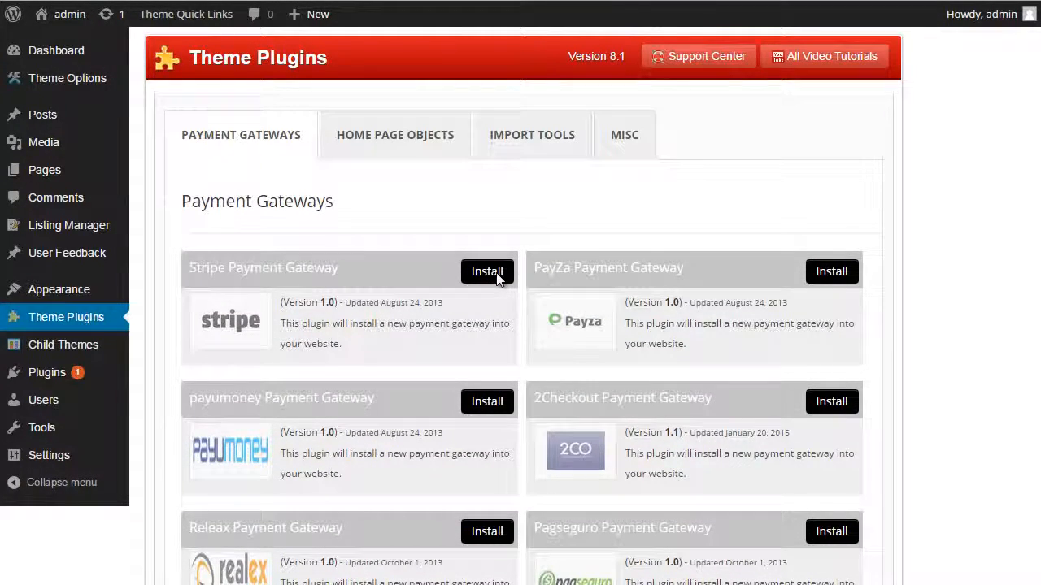
Step: Install the Stripe Payment Gateway plugin from the theme plugins and activate it
left_click(487, 271)
scroll(564, 295, "down", 5)
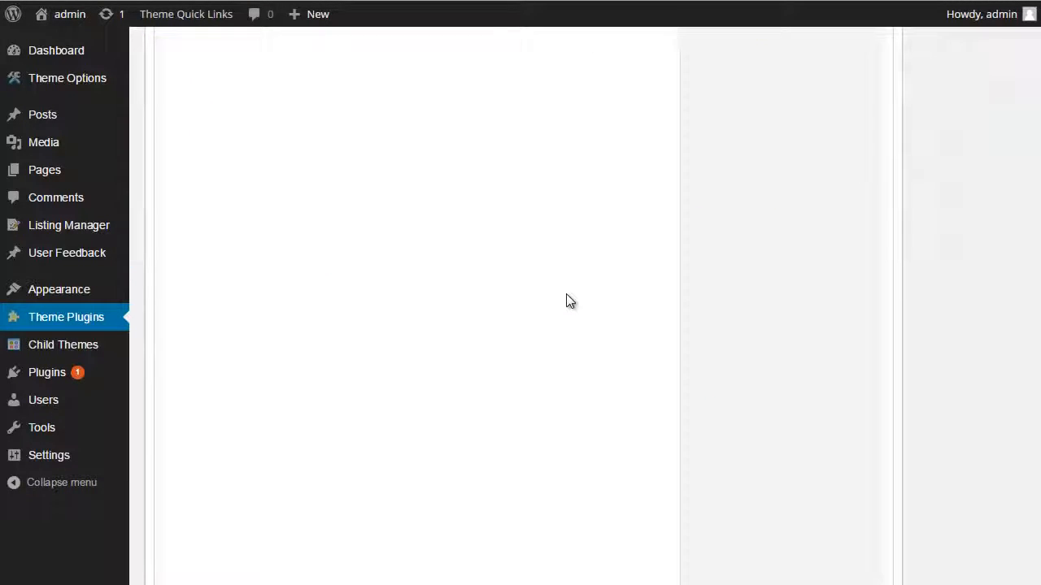
scroll(567, 303, "down", 3)
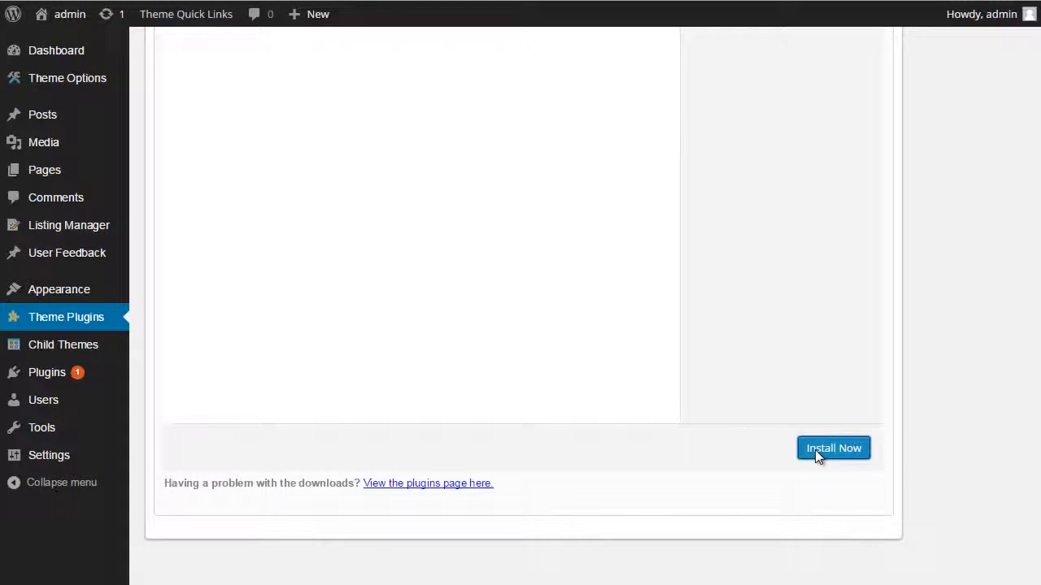
left_click(821, 449)
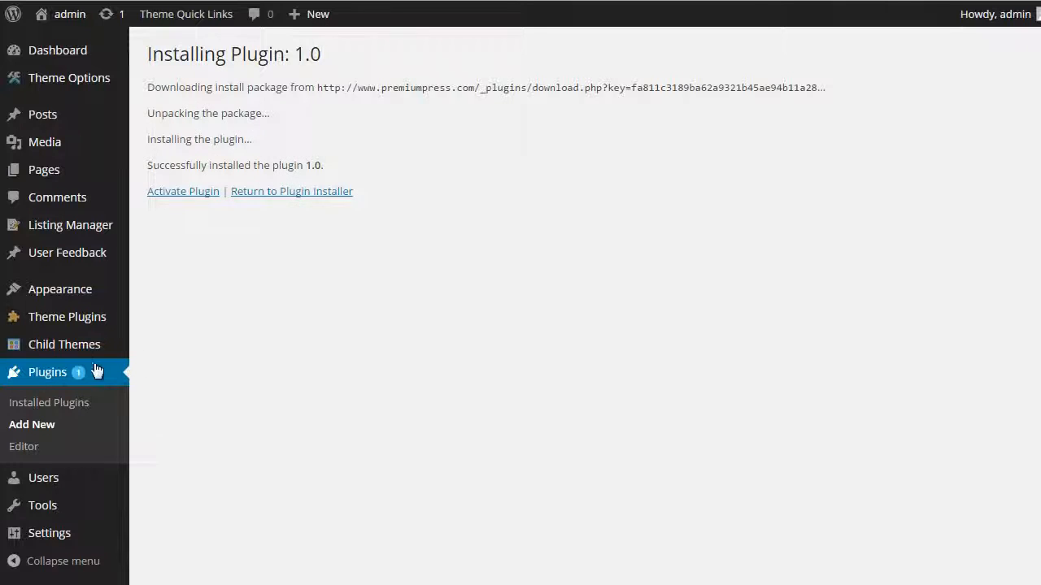
left_click(188, 195)
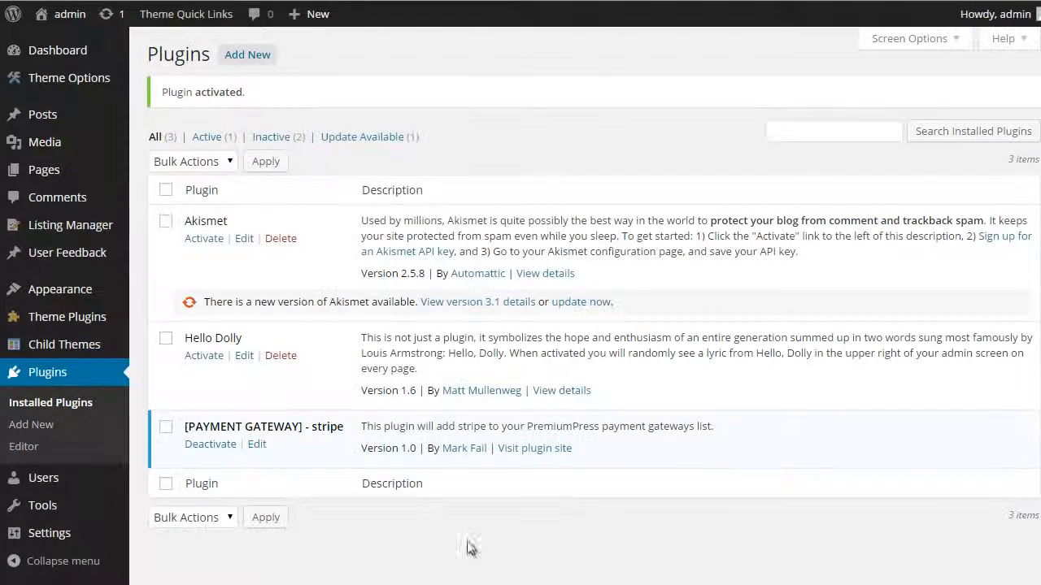
Step: Return to Payment Setup and examine the stripe gateway's settings, then collapse them again
mouse_move(78, 85)
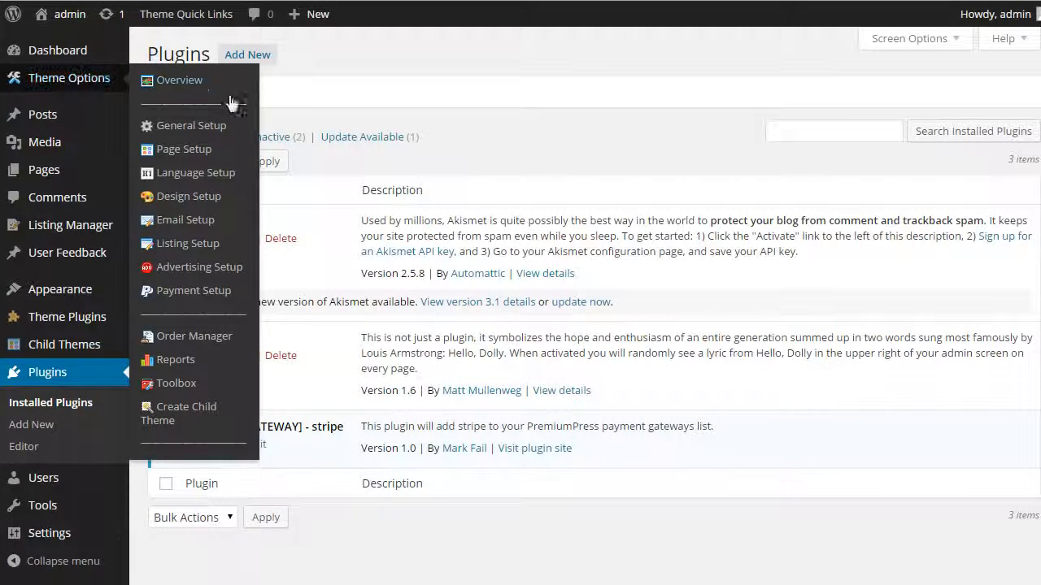
left_click(225, 294)
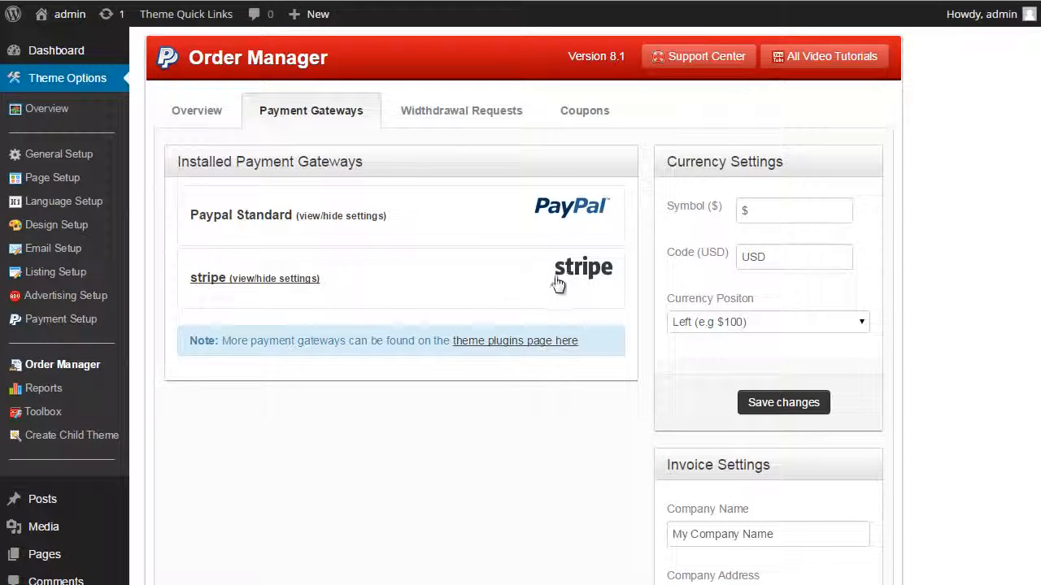
left_click(312, 279)
scroll(313, 313, "down", 1)
scroll(315, 326, "up", 1)
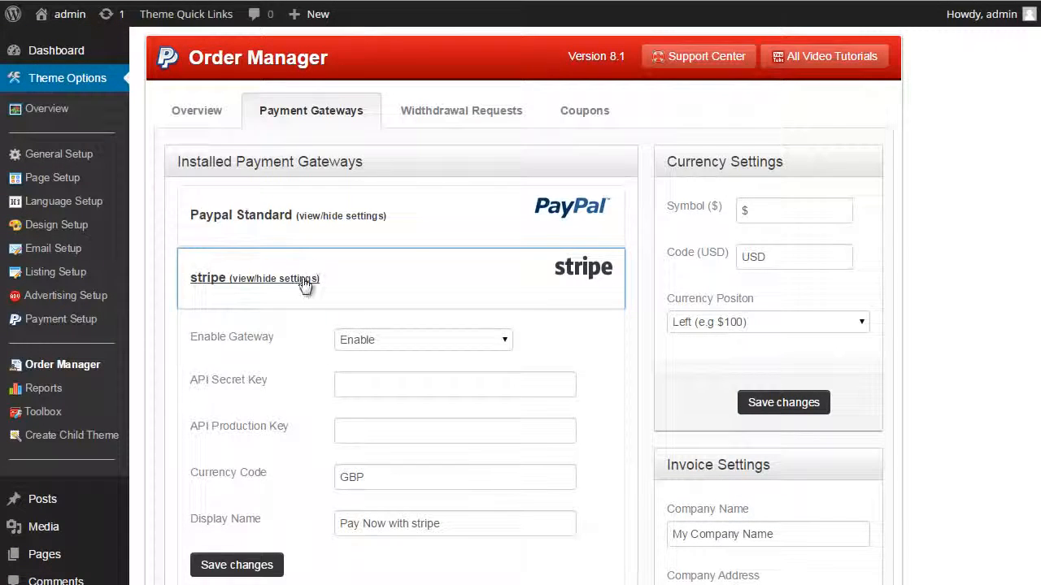
left_click(304, 281)
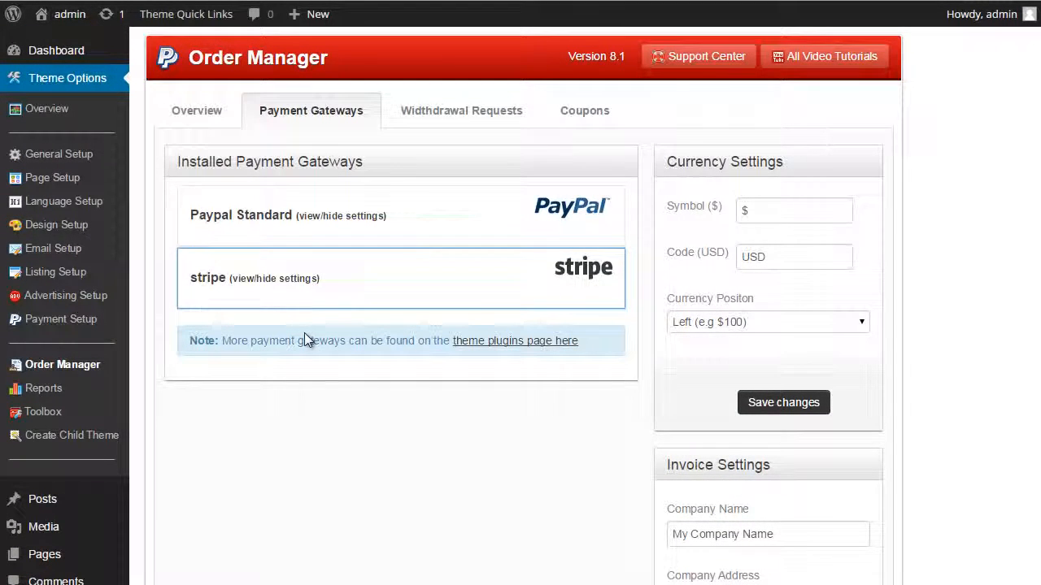
scroll(297, 345, "down", 1)
scroll(288, 326, "up", 1)
Step: Review the Registration and Advanced Search sections of General Setup
left_click(67, 158)
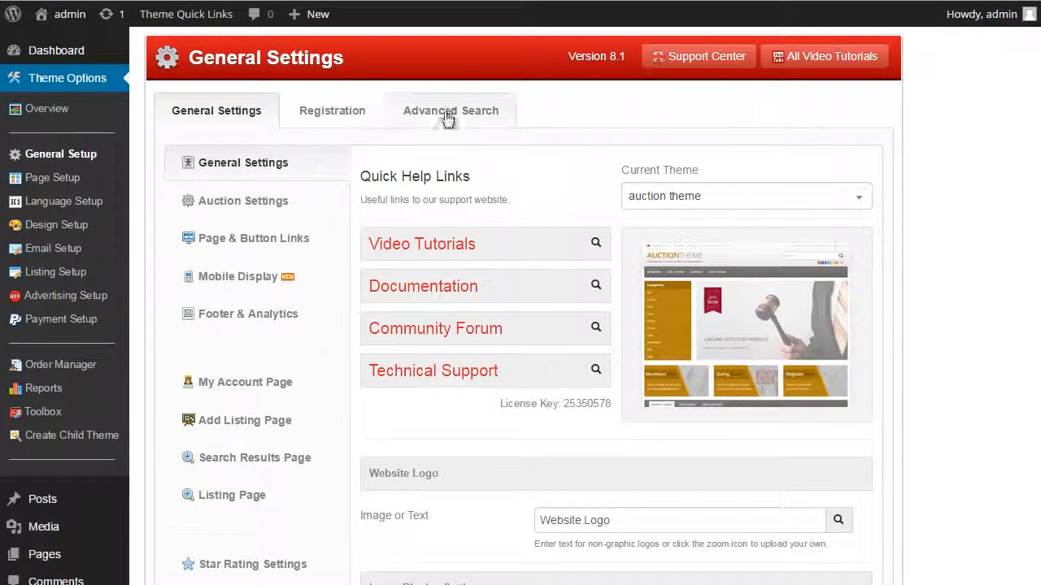
left_click(356, 109)
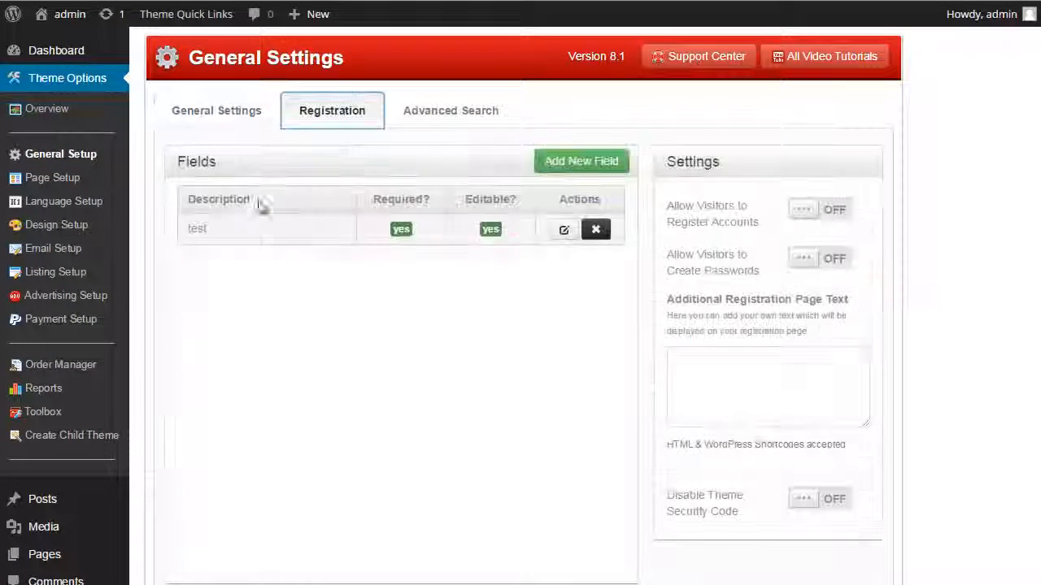
left_click(422, 105)
Step: Examine the home page objects in Page Setup, including Everything Else and the Image Placement Blocks with the Image Block 3 preview
left_click(58, 179)
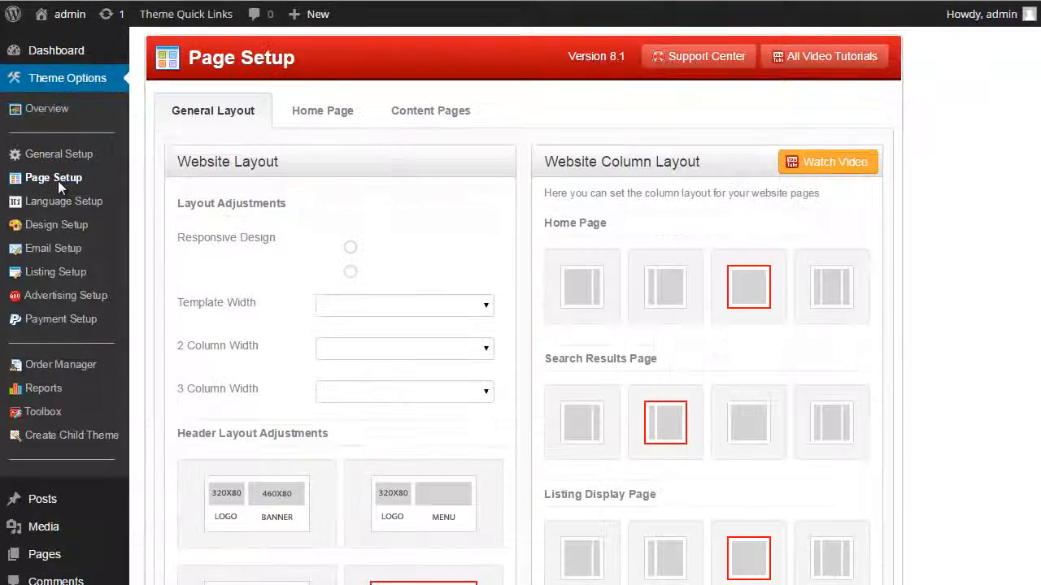
left_click(306, 116)
scroll(240, 350, "down", 3)
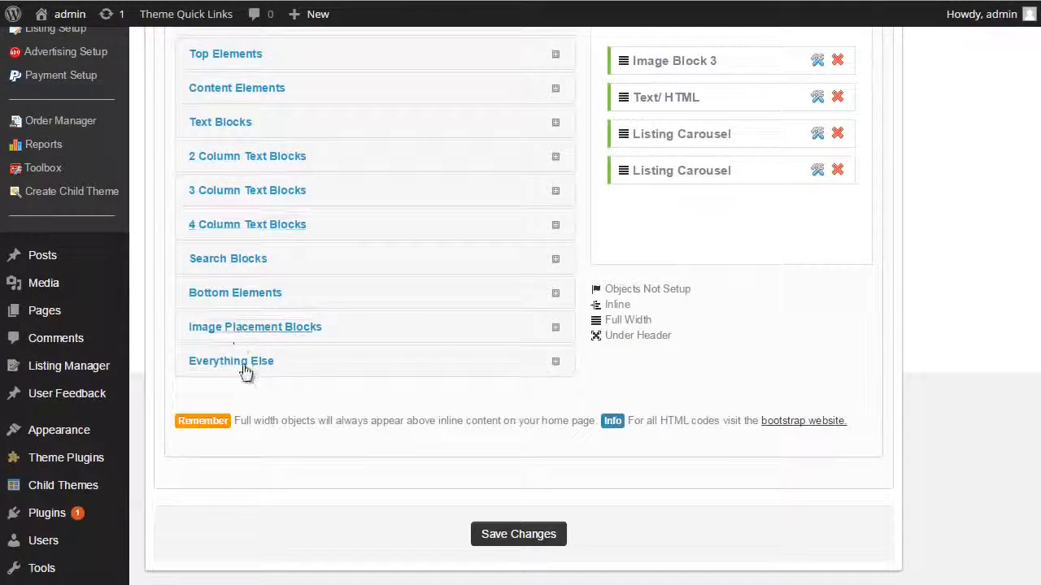
left_click(252, 361)
left_click(261, 329)
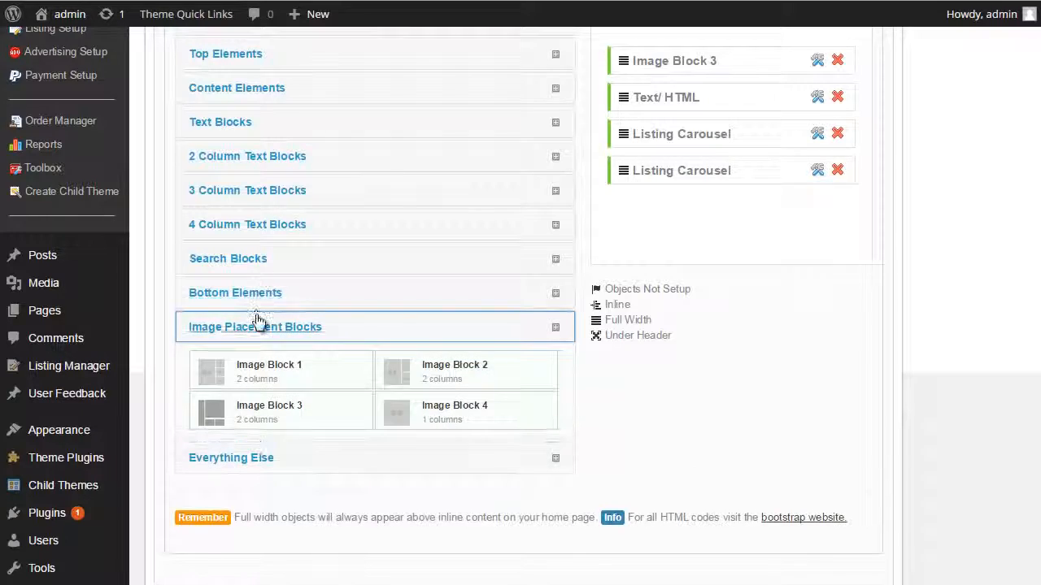
scroll(264, 241, "up", 1)
scroll(260, 244, "down", 1)
mouse_move(214, 416)
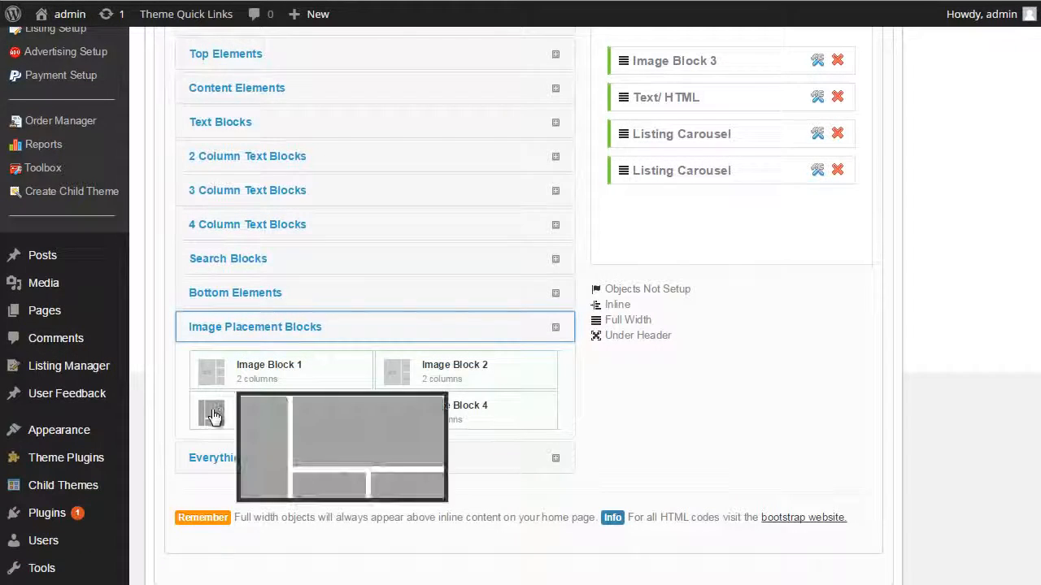
scroll(290, 284, "up", 3)
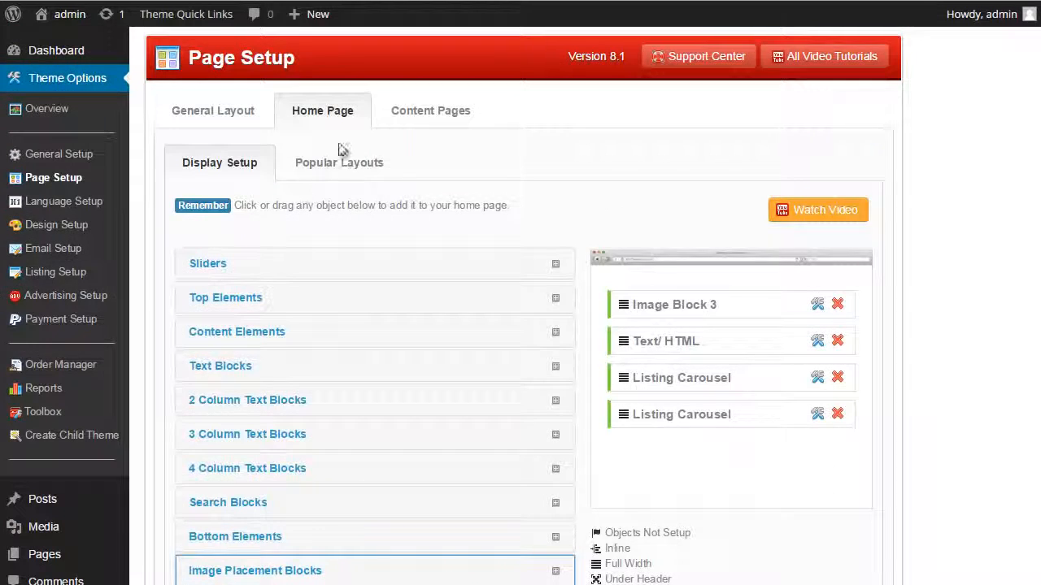
Step: Examine the content page display files for the listing page, fallback results and search results layouts
left_click(416, 122)
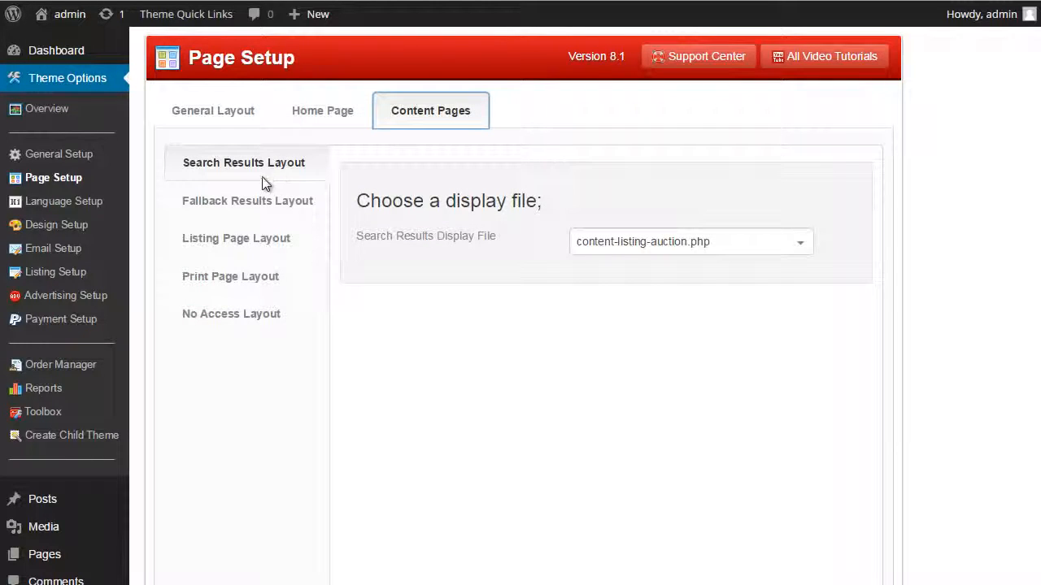
left_click(237, 243)
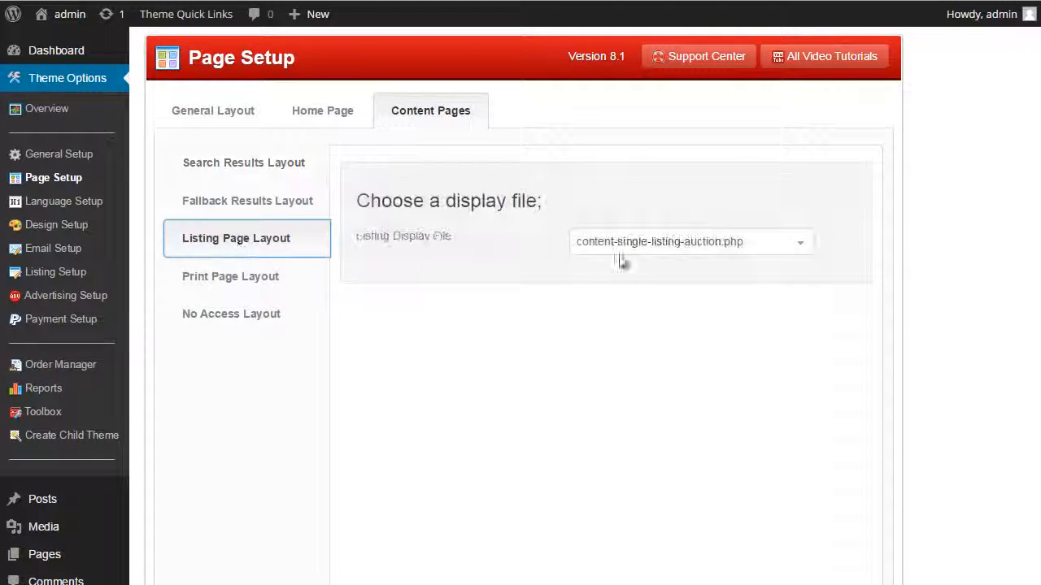
left_click(620, 251)
left_click(434, 314)
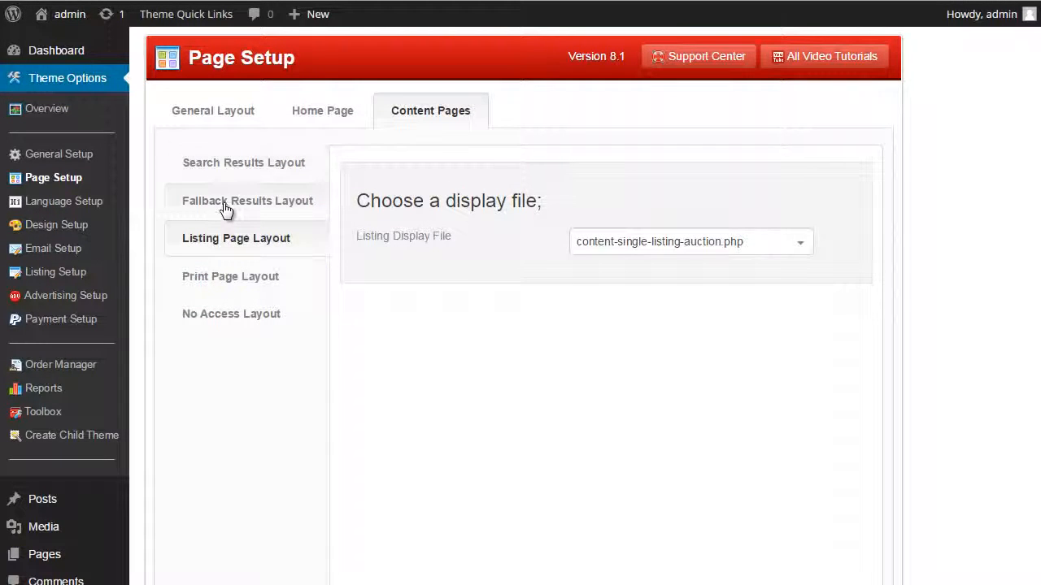
left_click(254, 204)
left_click(241, 165)
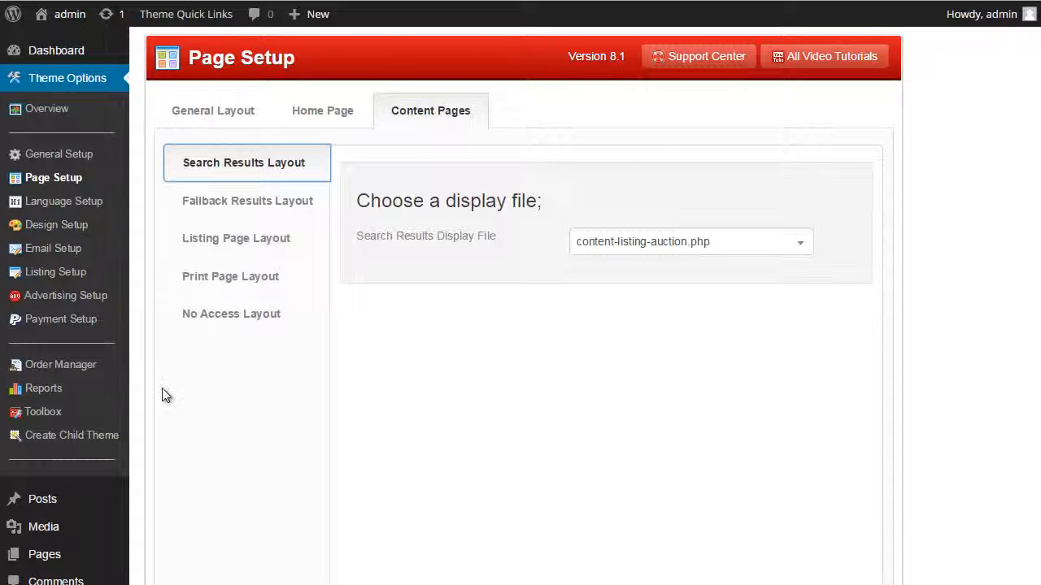
Step: Open the theme's Toolbox to view its system reset and cleanup tools
scroll(214, 395, "down", 2)
scroll(214, 396, "up", 2)
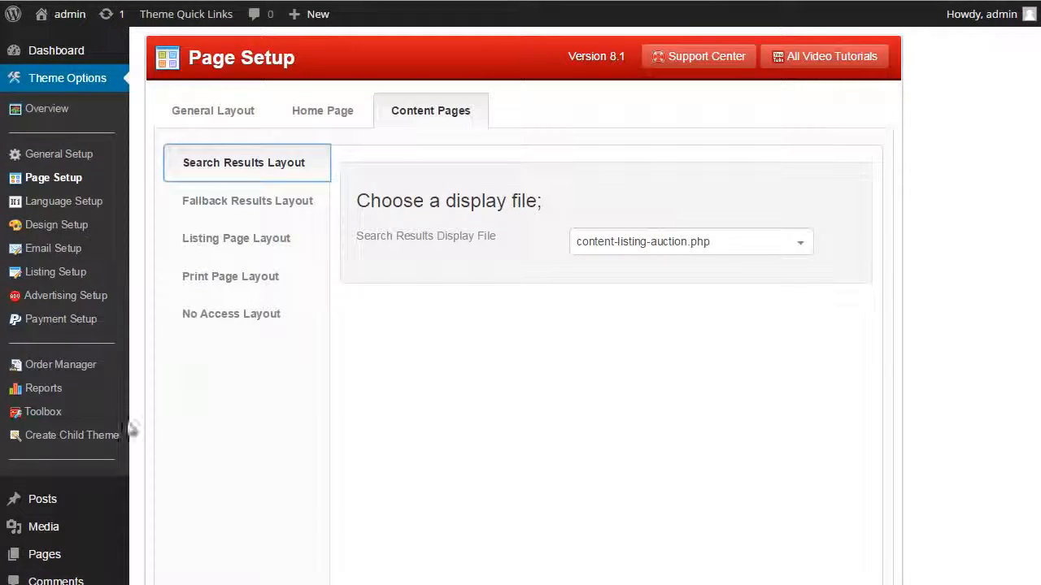
left_click(37, 412)
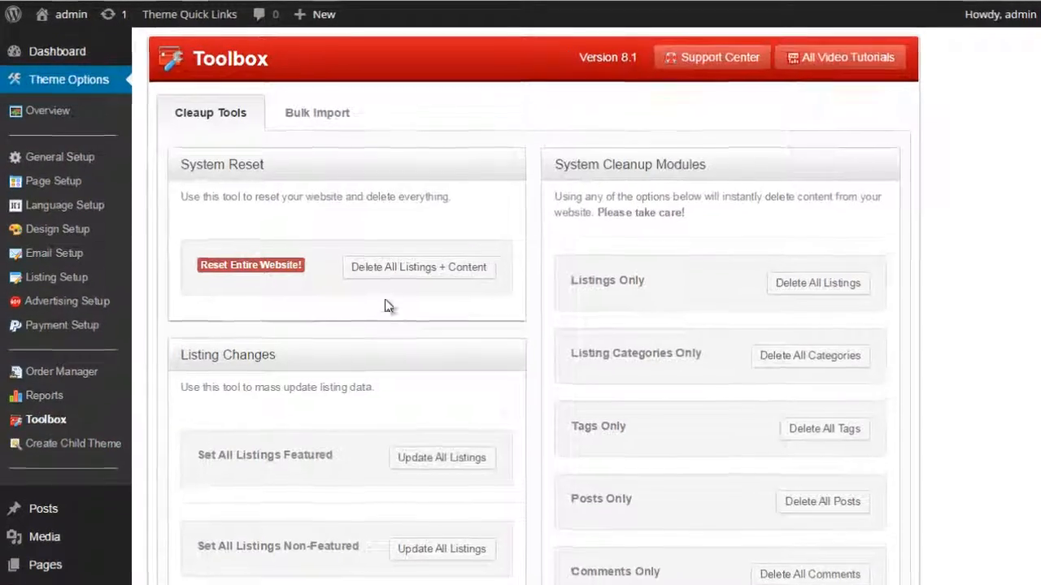